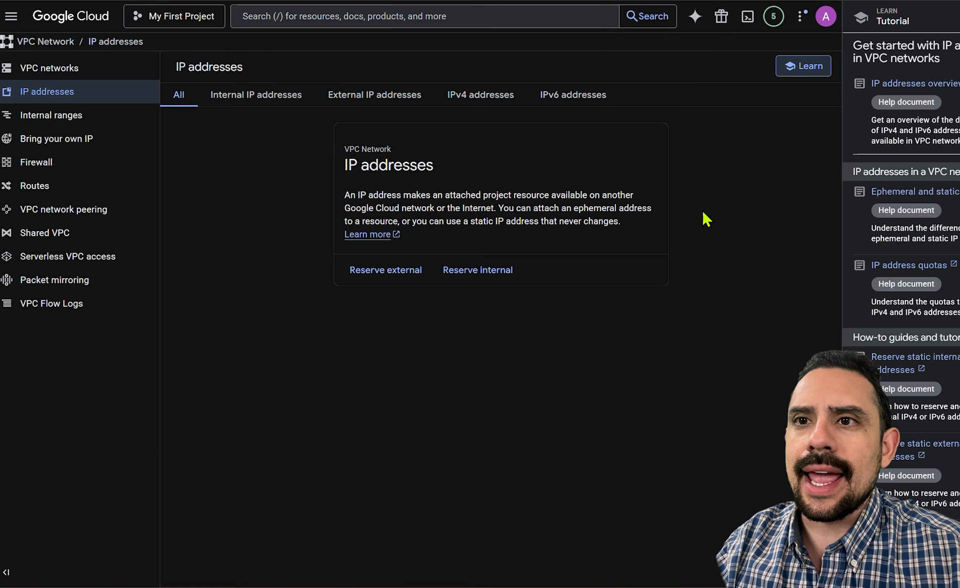
Start reserving an external static IP address and name it agsquaredholdings-static-ip.
left_click(959, 17)
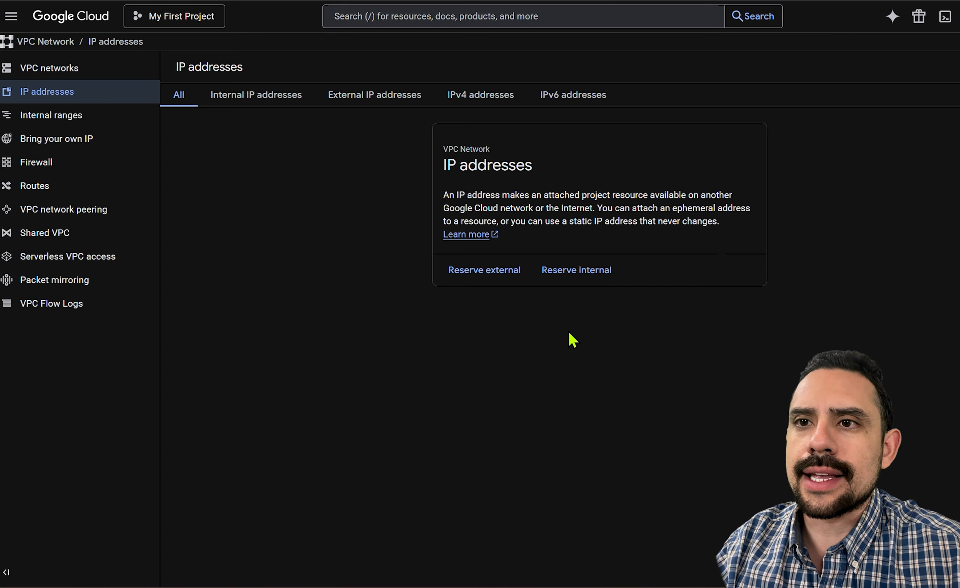
left_click(375, 100)
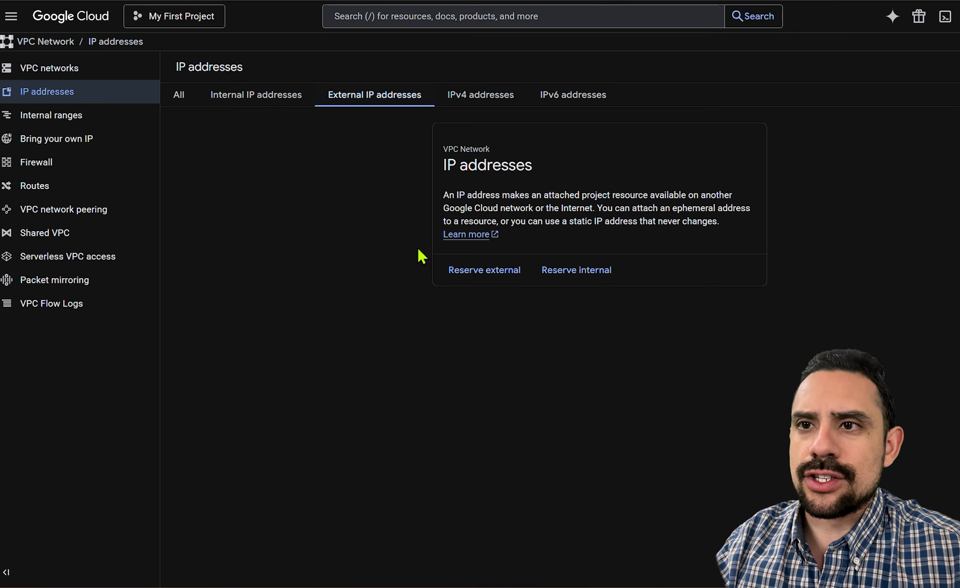
left_click(492, 271)
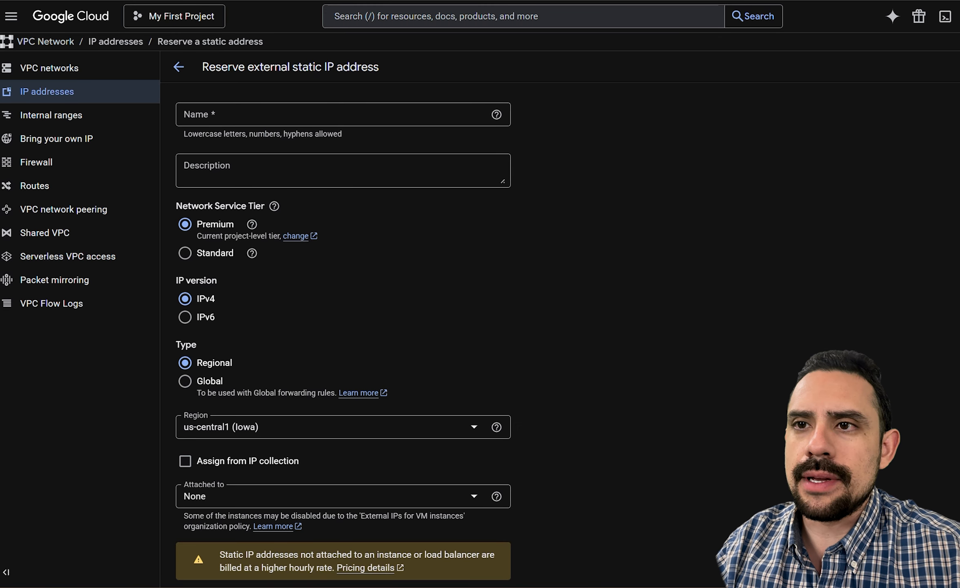
left_click(345, 117)
type("website-static-ip")
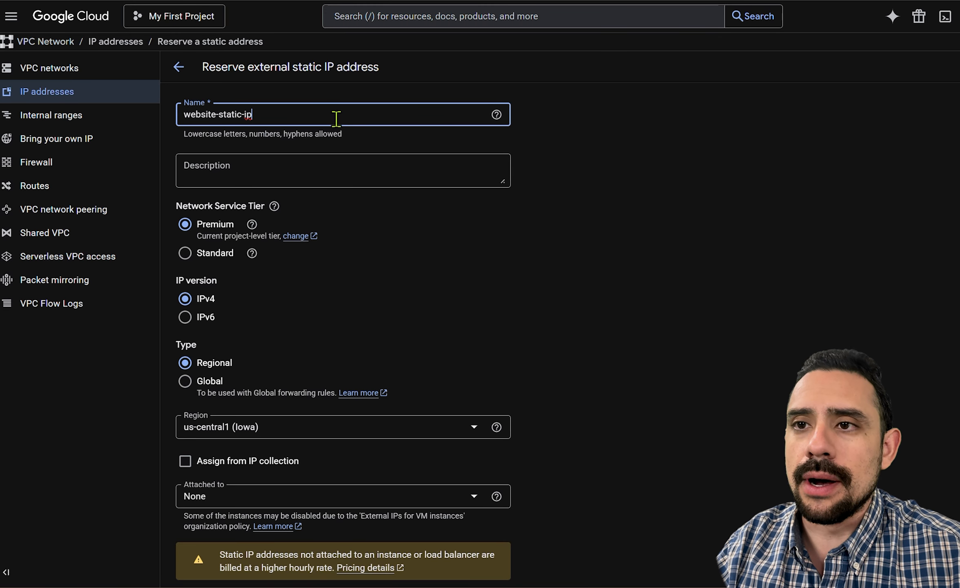
double_click(199, 114)
type("a")
type("gsquaredholdings")
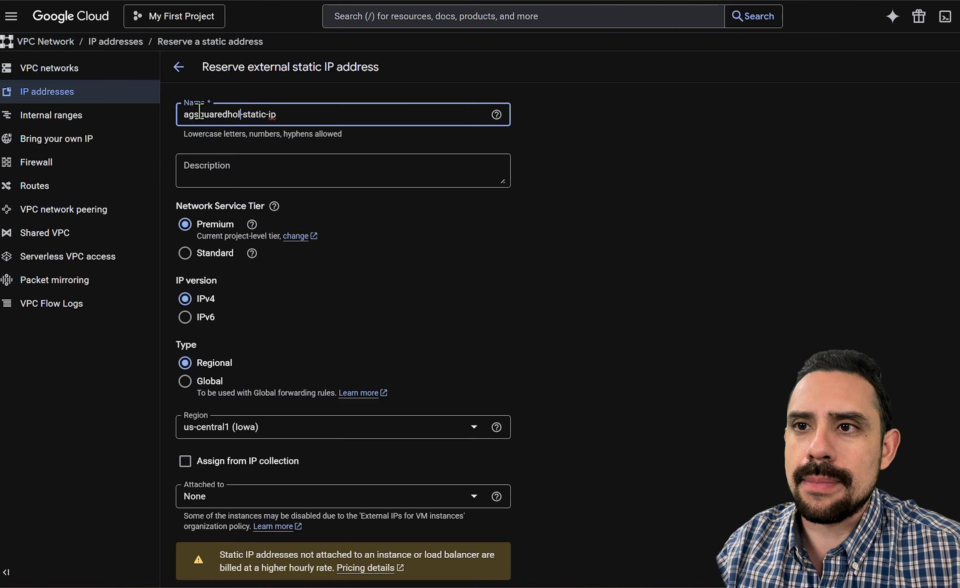
left_click(469, 225)
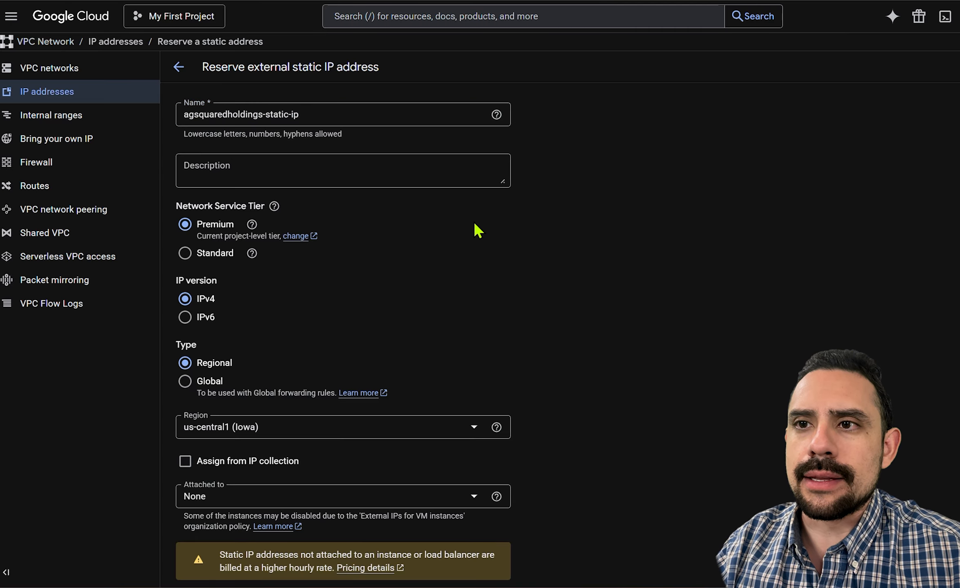
Set the static address type to Global, reserve it, and highlight its IP address in the list.
scroll(347, 218, "down", 1)
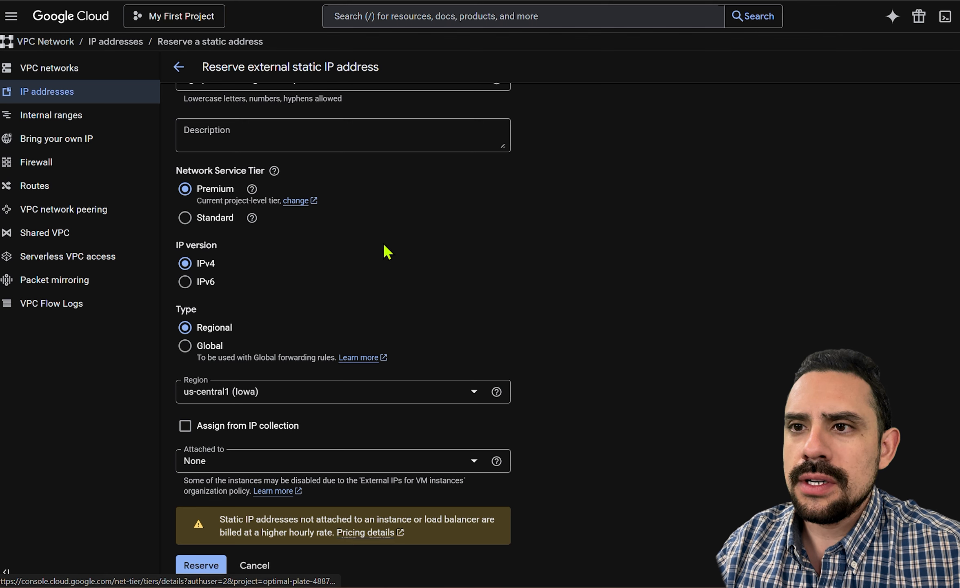
scroll(261, 286, "down", 1)
left_click(208, 306)
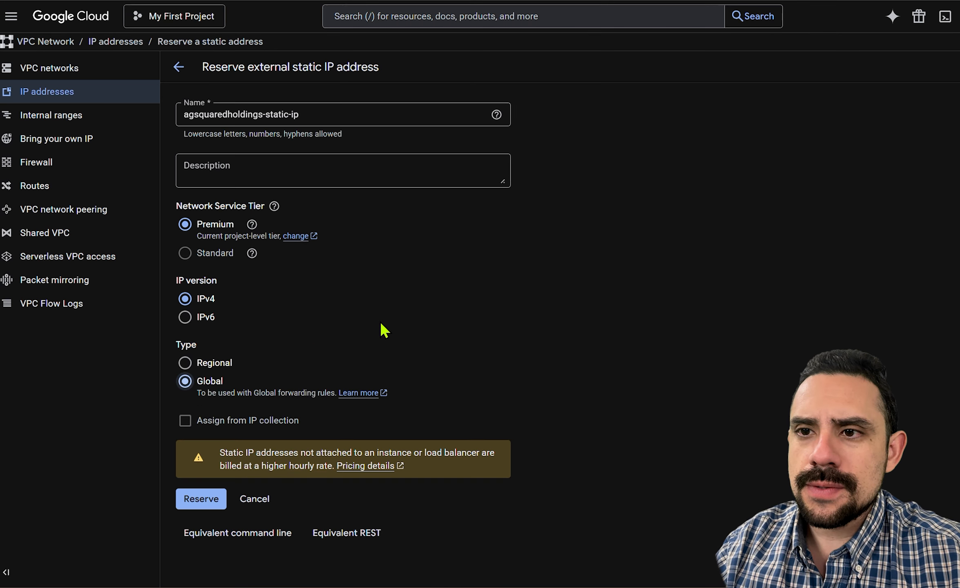
left_click(199, 498)
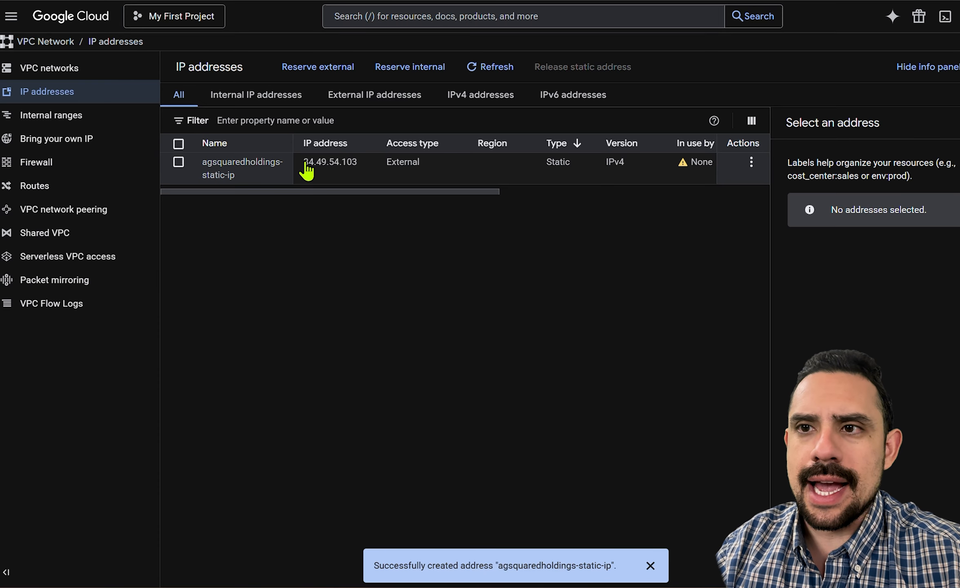
left_click_drag(304, 163, 359, 164)
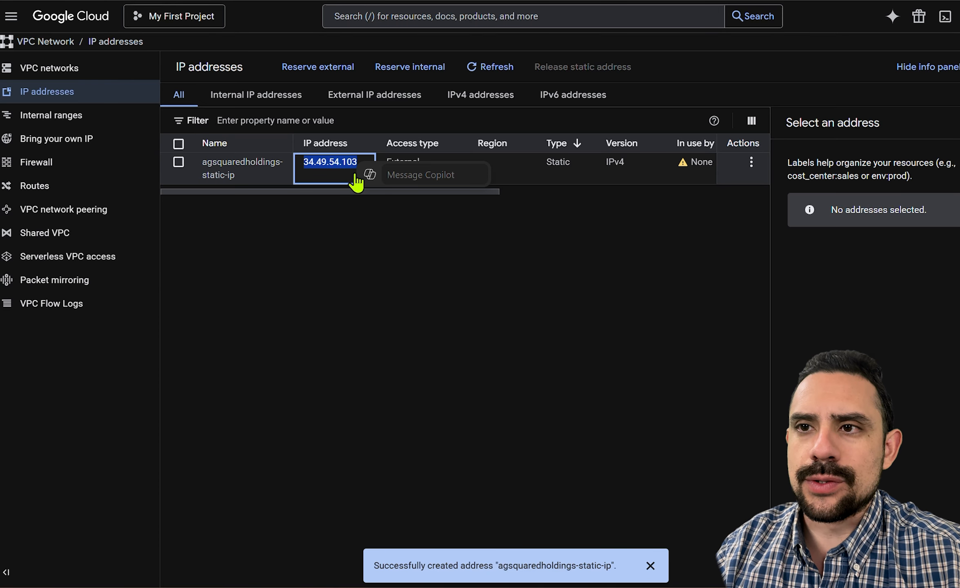
left_click(345, 223)
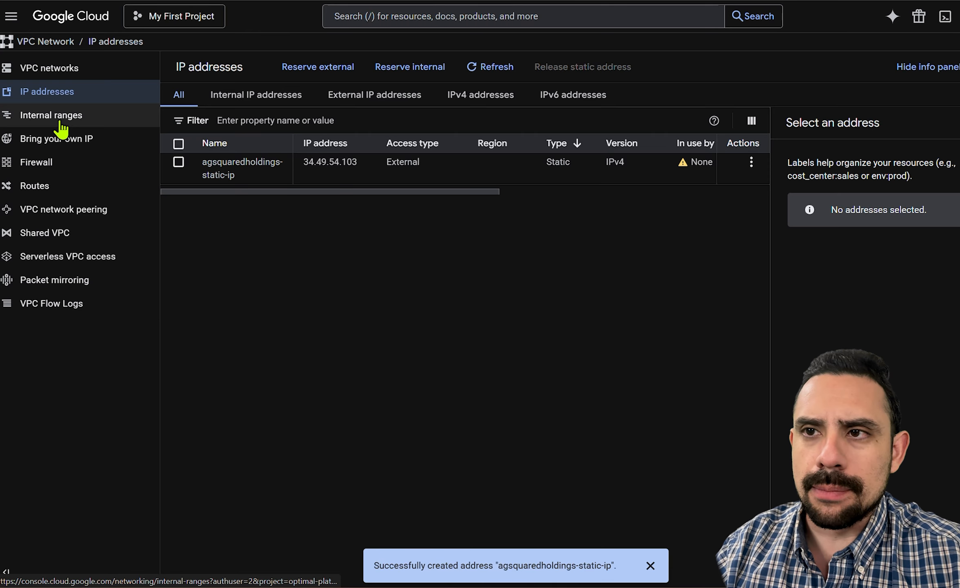
Search the console for "load", open the Load balancing product page, and dismiss its promotional banner.
left_click(412, 17)
type("/load")
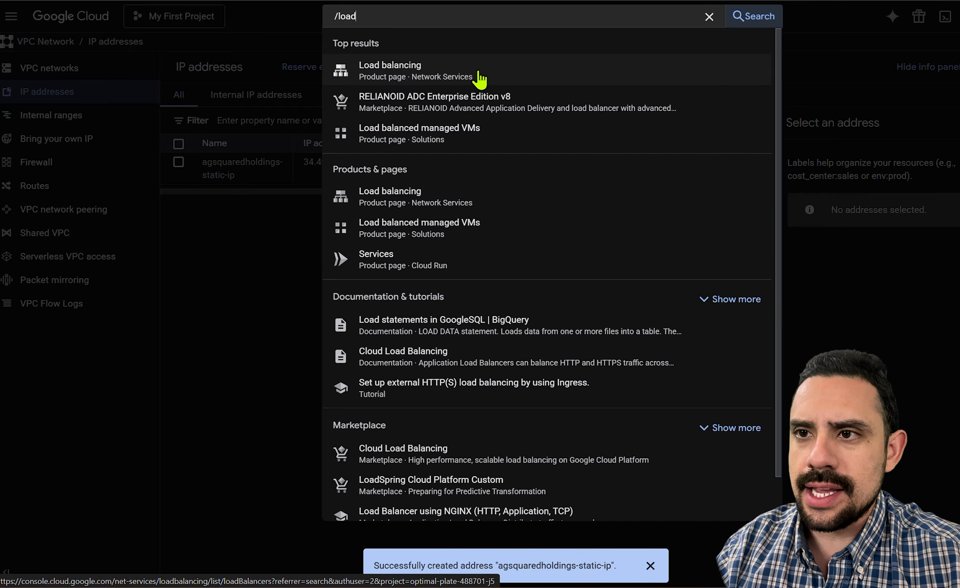
left_click(467, 198)
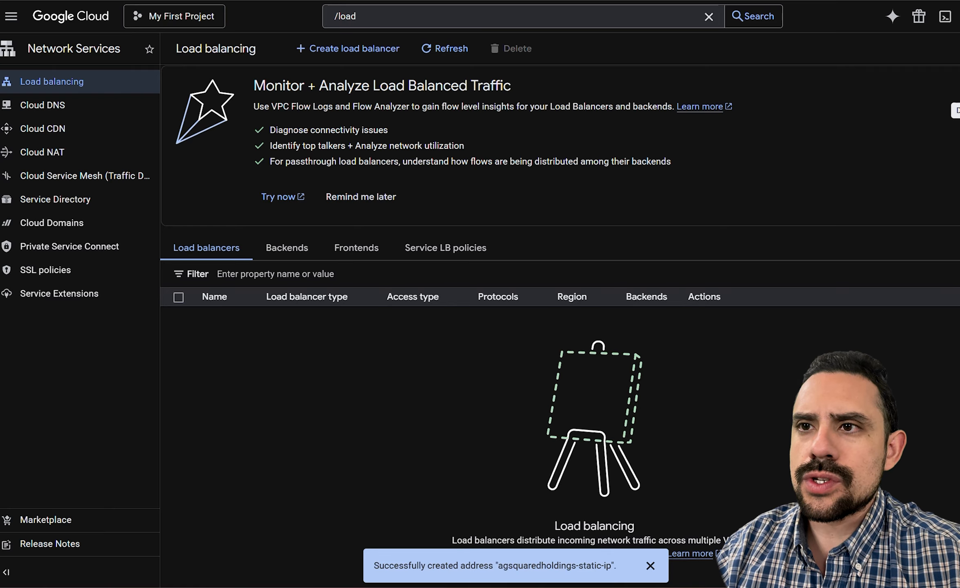
left_click(959, 86)
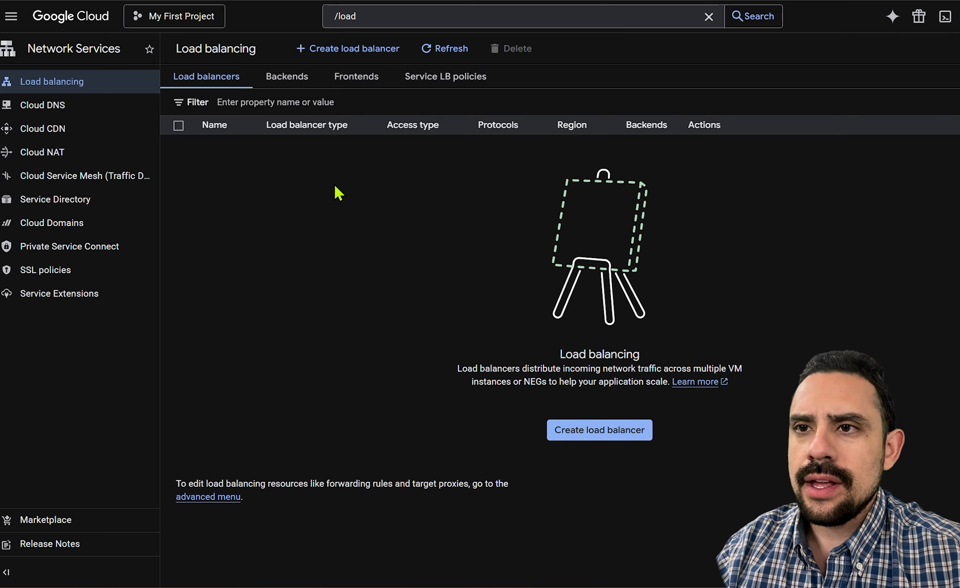
Start configuring a new public-facing Application Load Balancer for global workloads, using the global external generation.
left_click(354, 50)
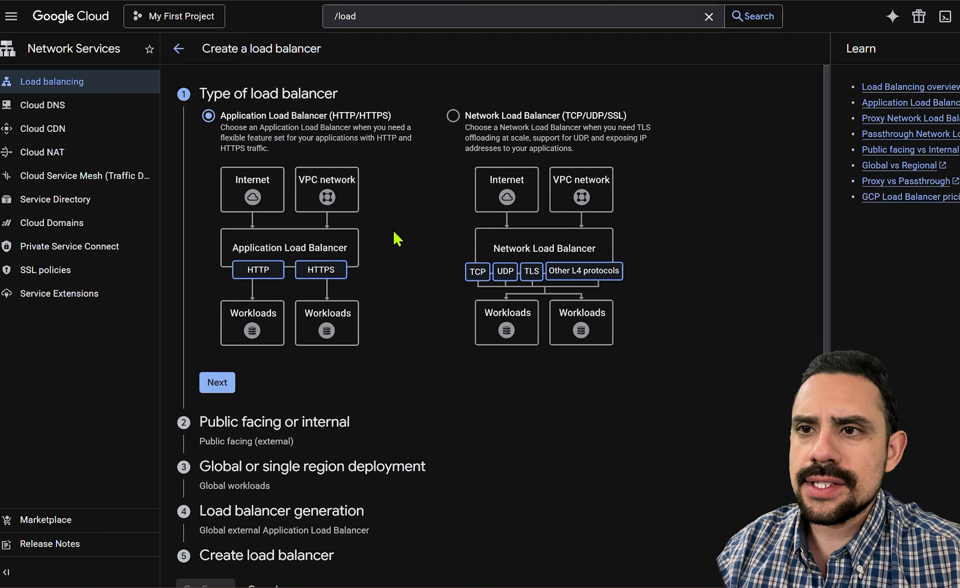
left_click(209, 382)
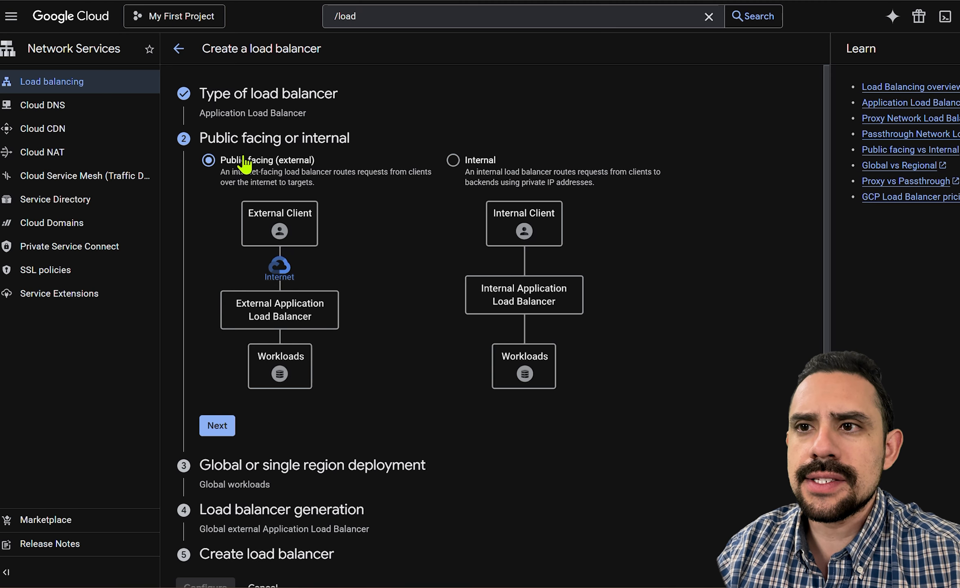
left_click(217, 426)
scroll(329, 221, "down", 2)
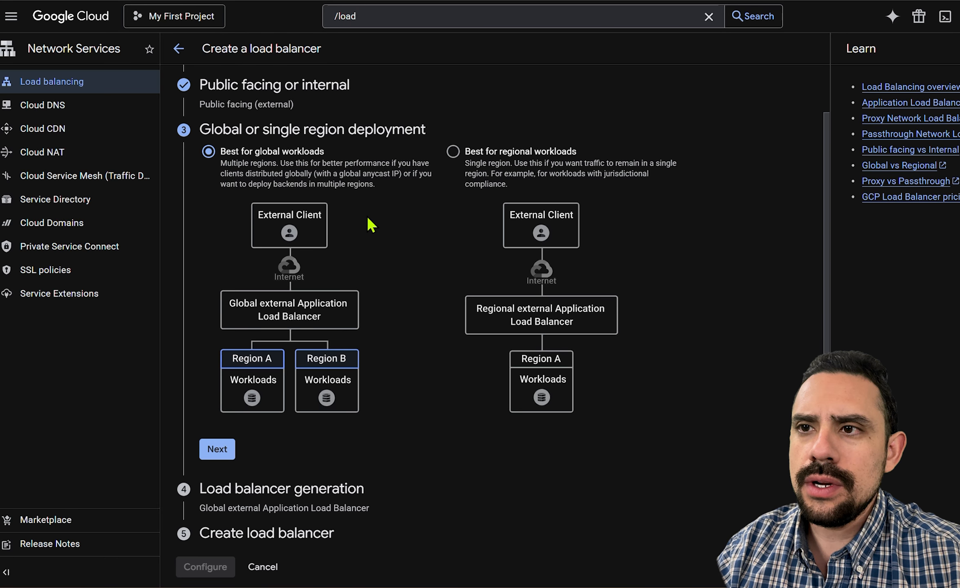
left_click(217, 447)
scroll(301, 306, "down", 1)
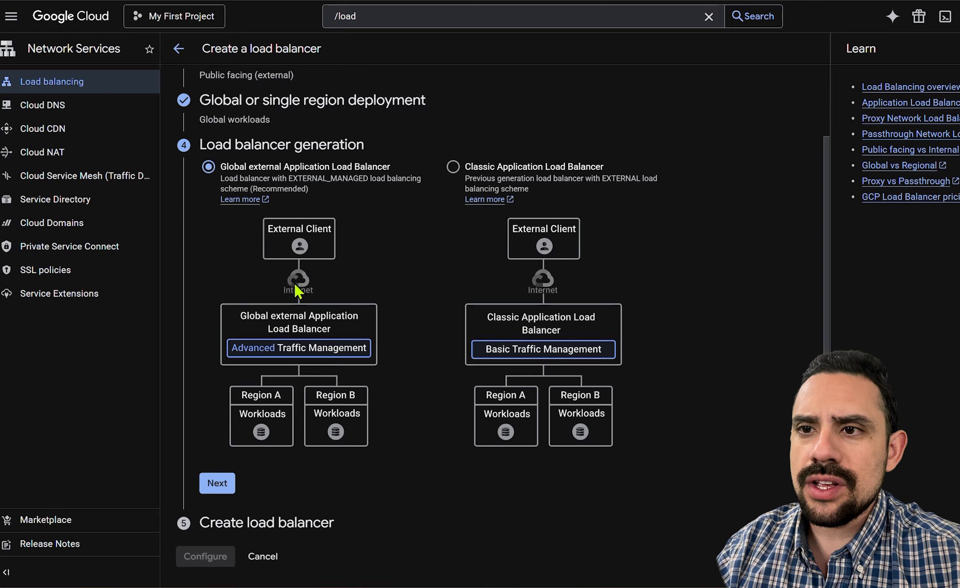
left_click(218, 483)
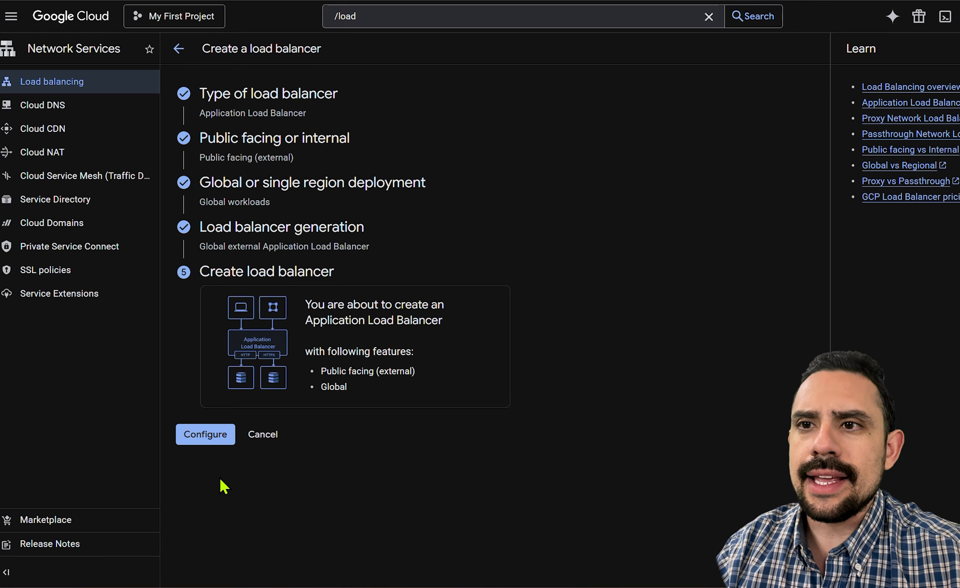
left_click(202, 436)
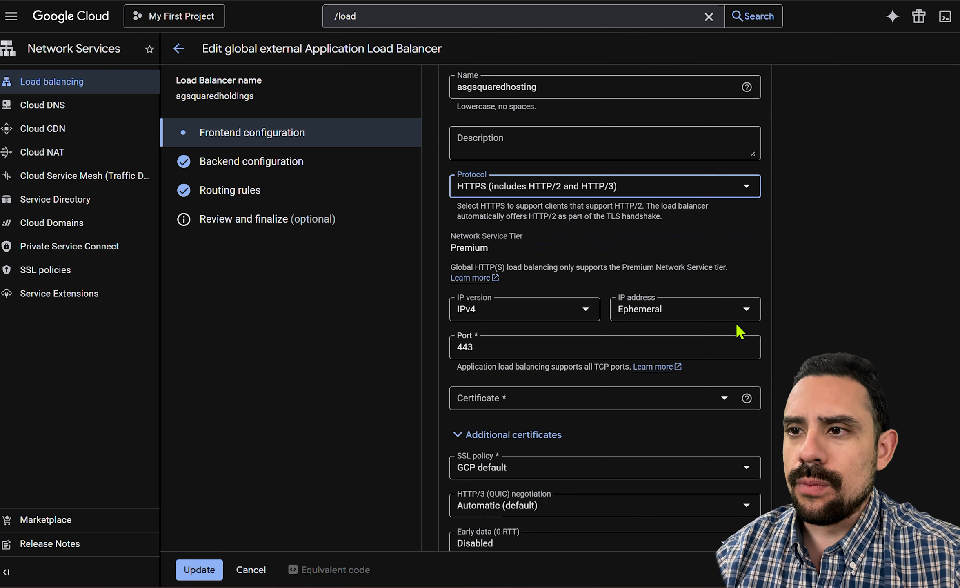
Assign agsquaredholdings-static-ip as the IP address of the HTTPS frontend.
left_click(731, 311)
left_click(708, 376)
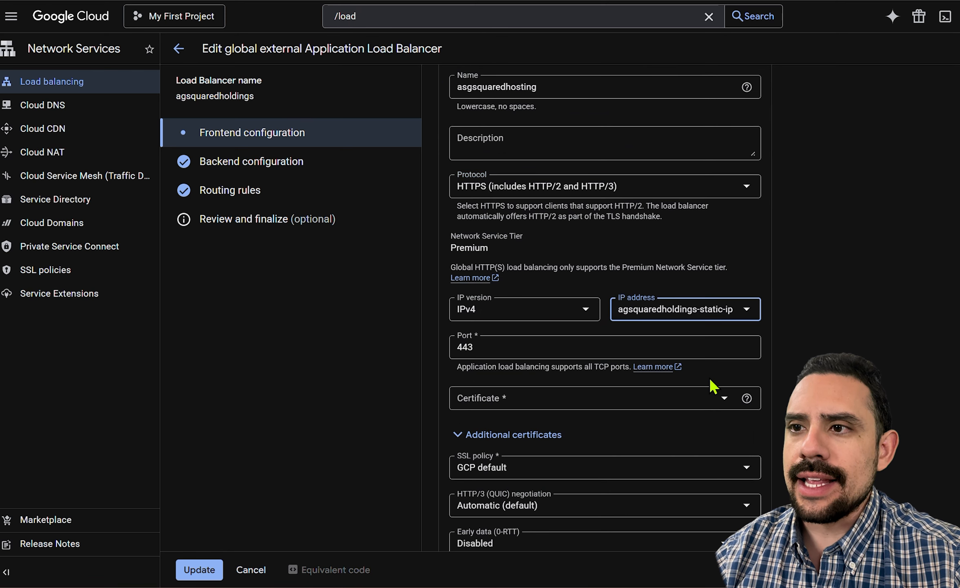
scroll(735, 328, "down", 2)
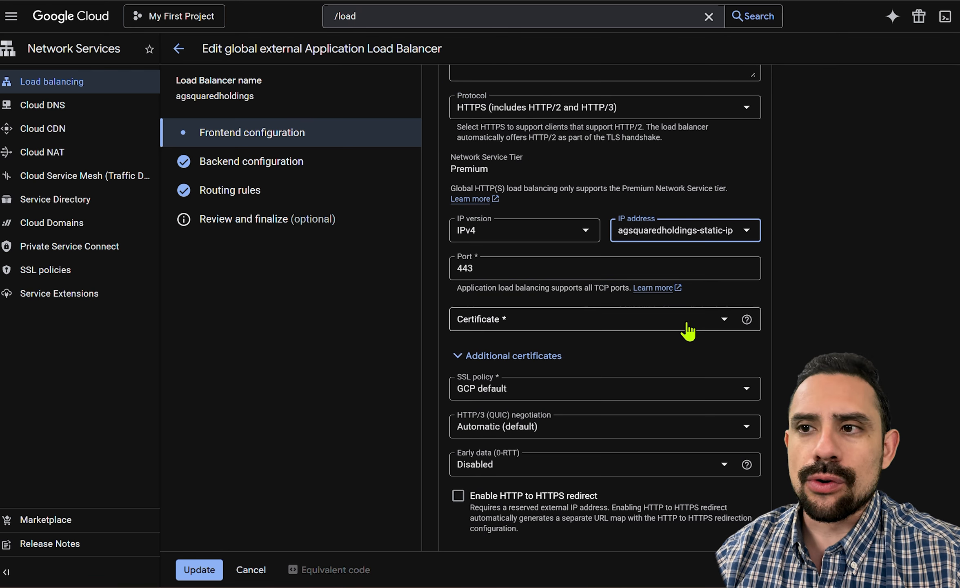
Start a new frontend certificate named agsquaredholdings and make it Google-managed.
left_click(687, 325)
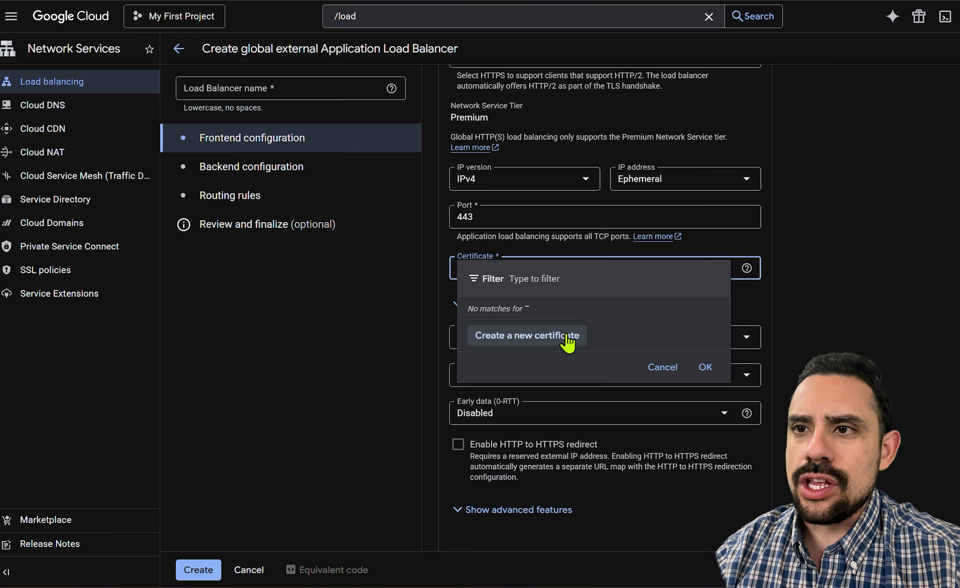
left_click(567, 337)
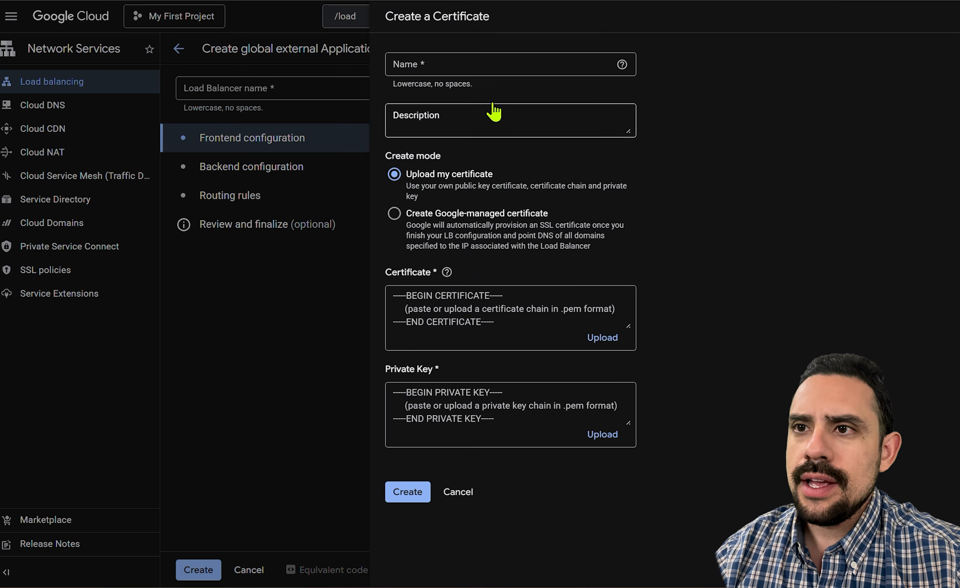
left_click(469, 67)
type("agsquaredholdings")
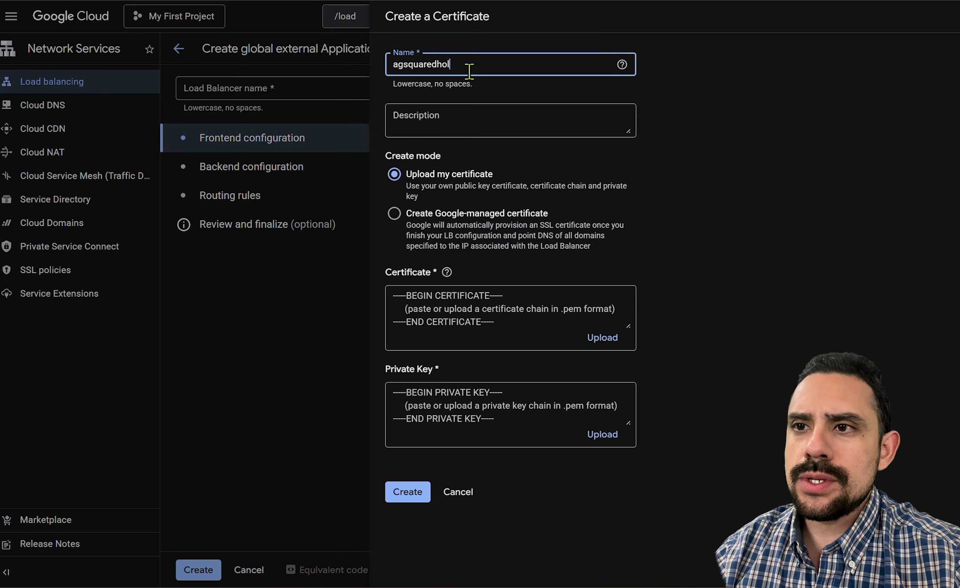
left_click(495, 229)
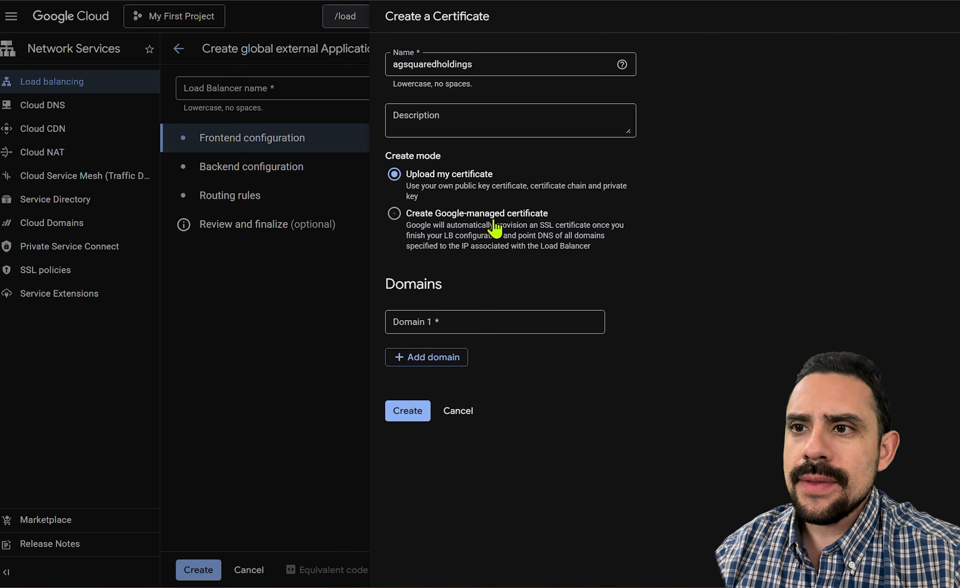
left_click(562, 320)
type("agsquaredholdings.com")
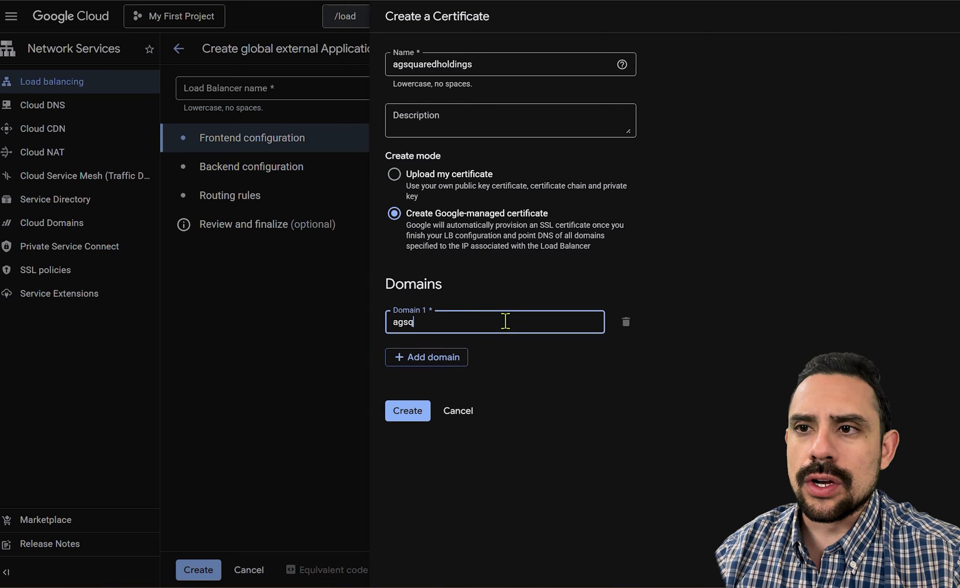
left_click(537, 387)
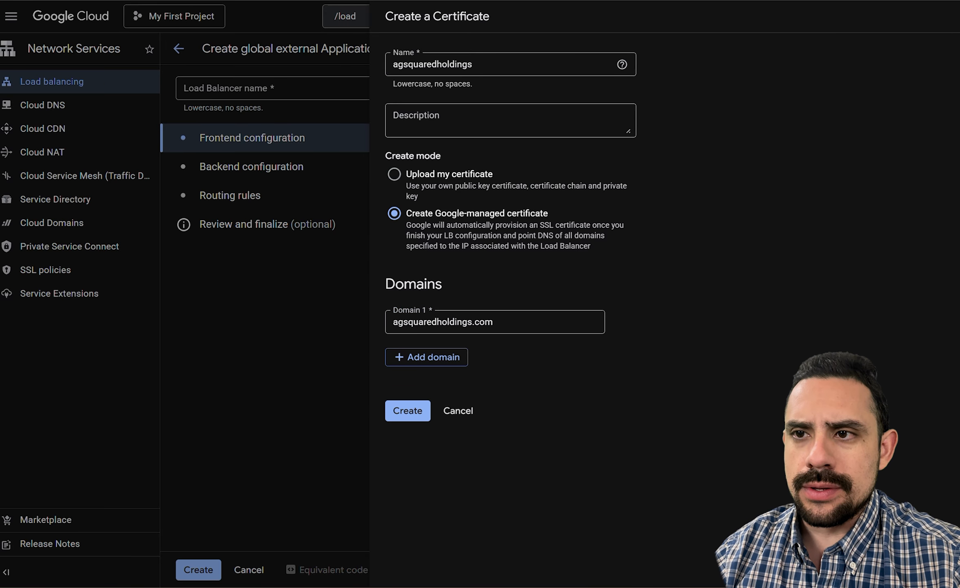
left_click(394, 322)
type("www.")
left_click(629, 412)
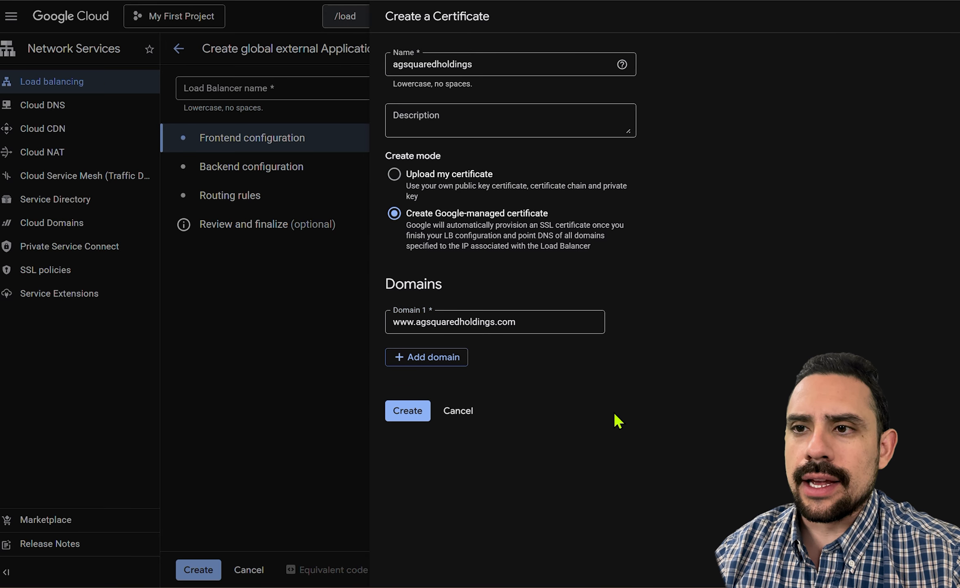
left_click(406, 413)
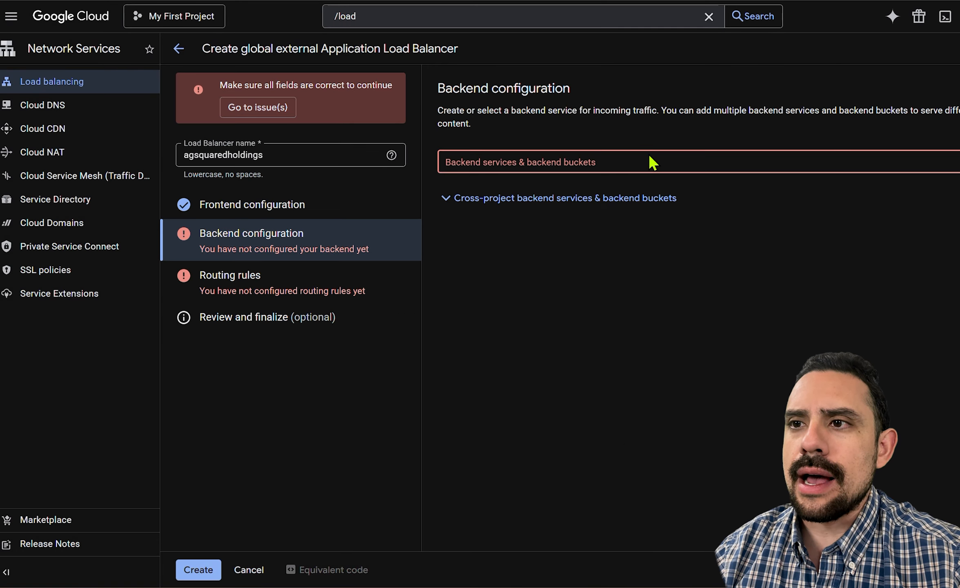
Start a new backend bucket for the load balancer and name it agsquaredholdings.
left_click(649, 154)
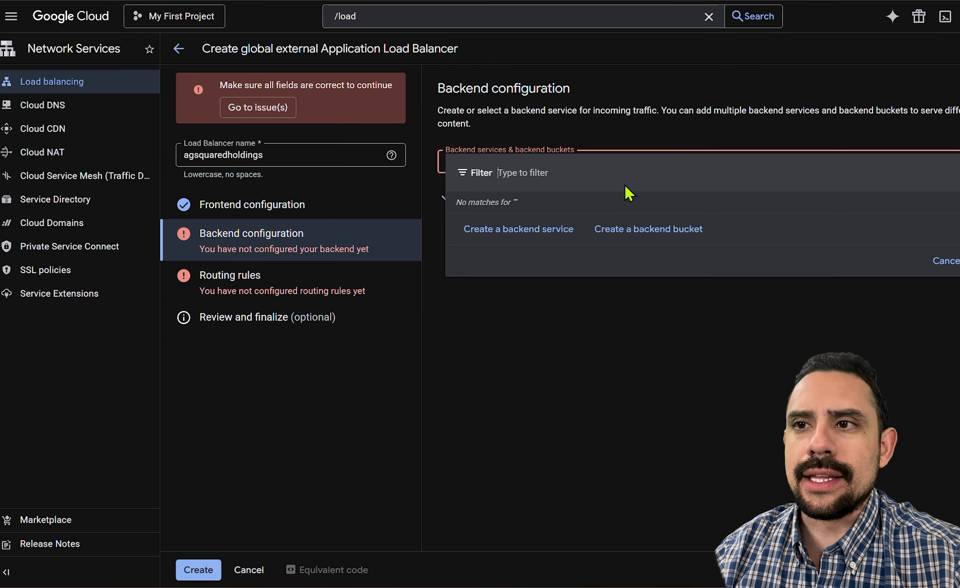
left_click(649, 230)
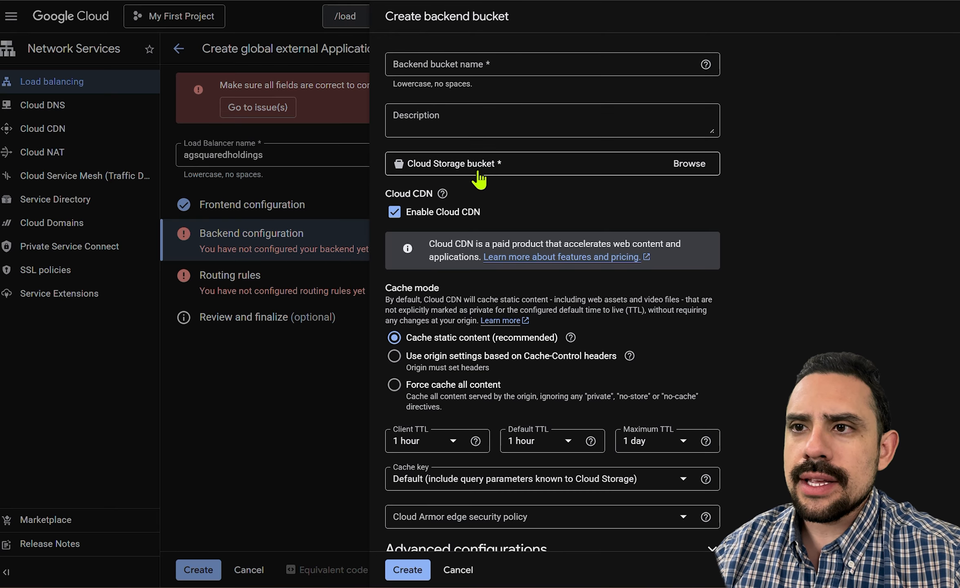
left_click(463, 69)
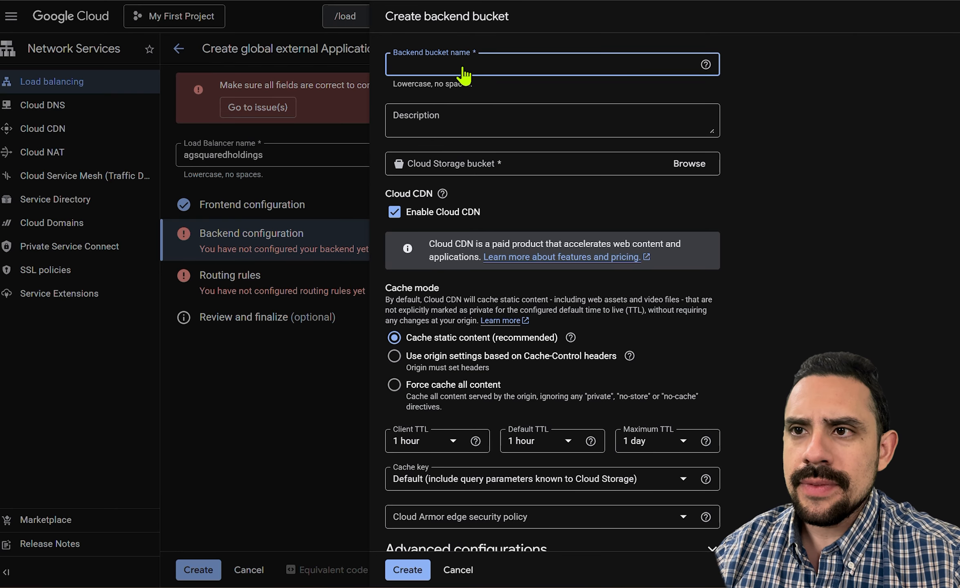
type("agsquaredholdings")
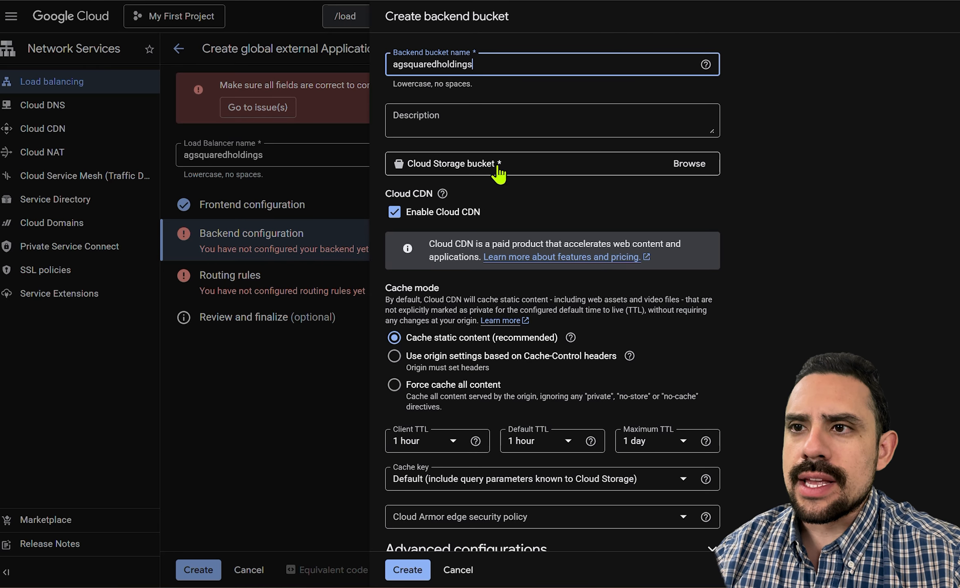
left_click(546, 163)
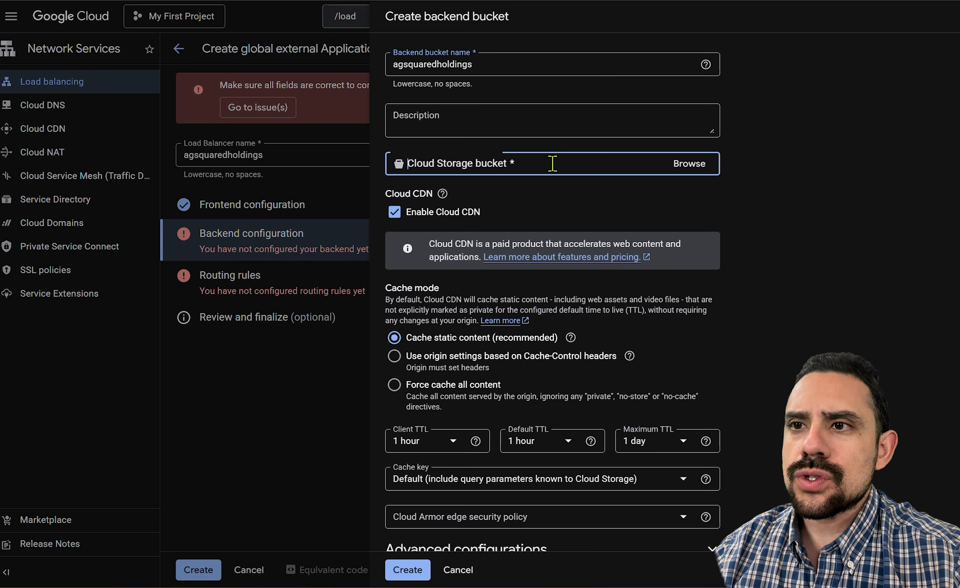
left_click(686, 165)
left_click(684, 164)
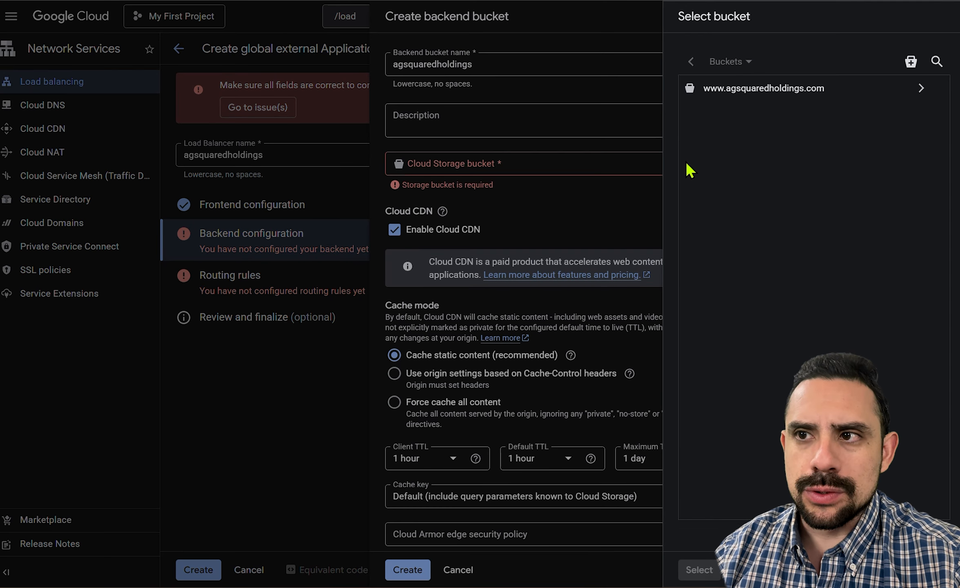
left_click(921, 93)
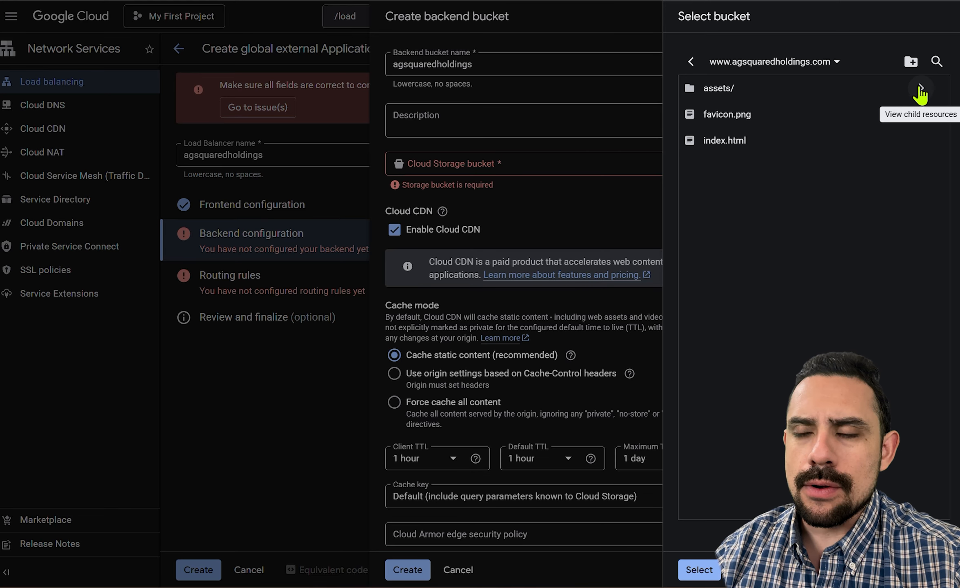
left_click(691, 61)
left_click(737, 105)
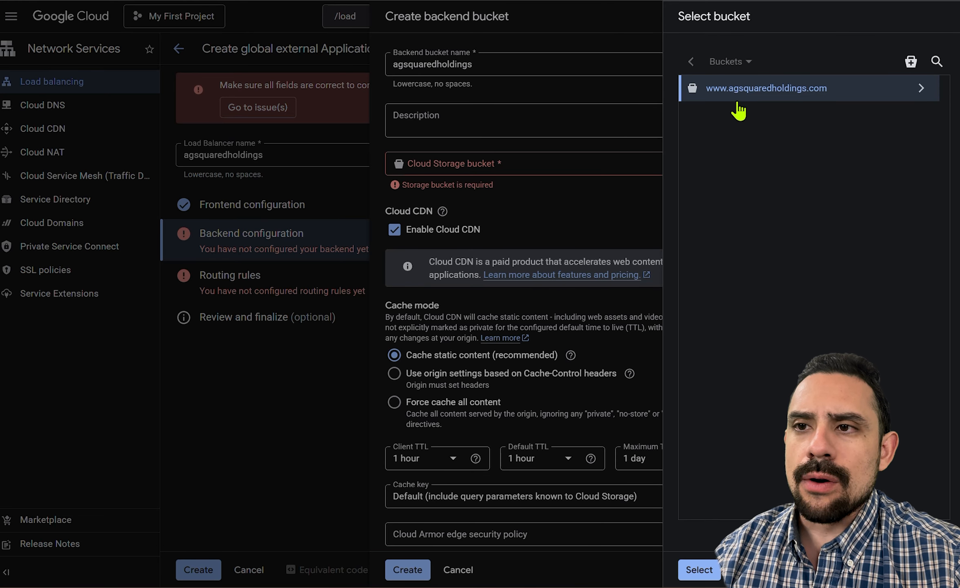
left_click(698, 568)
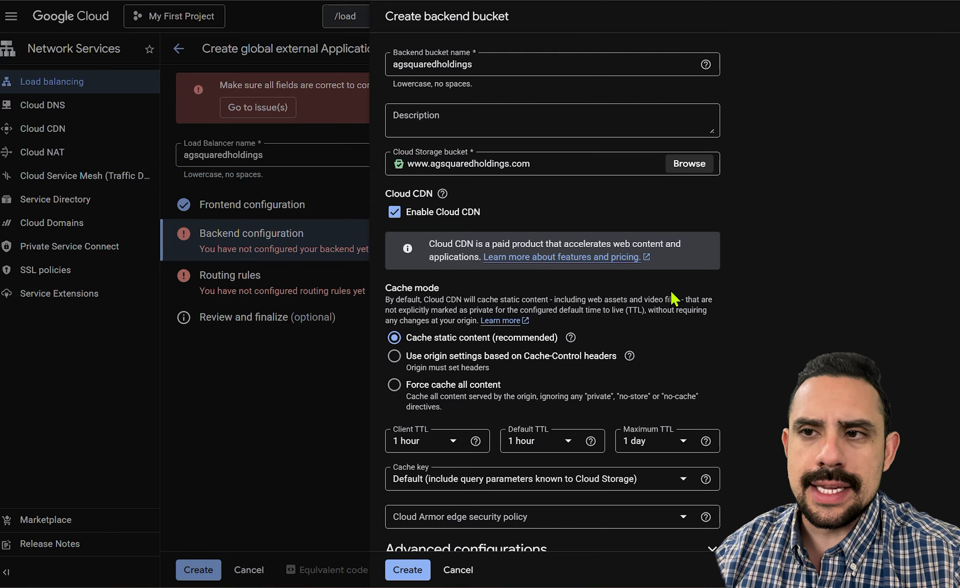
Disable Cloud CDN for the backend bucket and create it as the load balancer's backend.
left_click(395, 218)
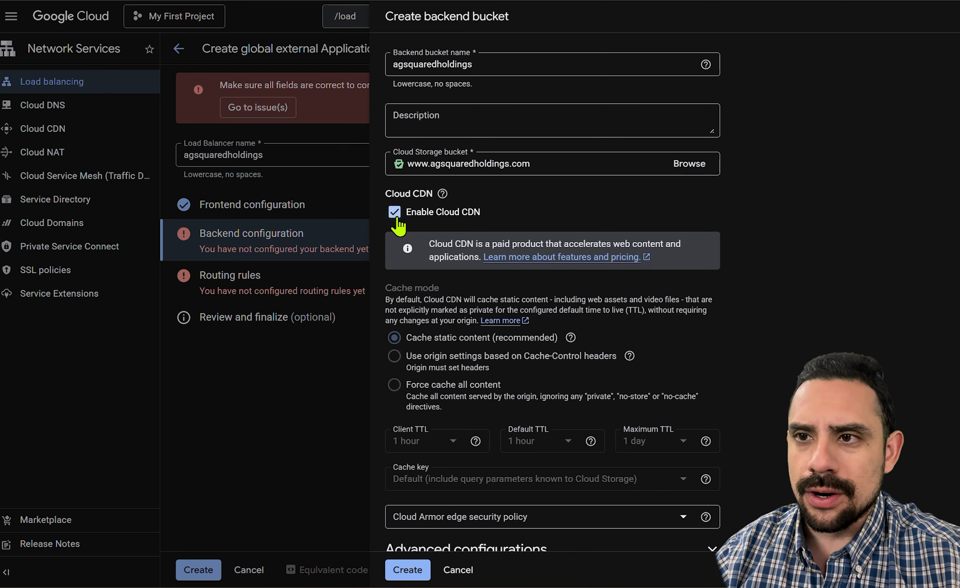
left_click(395, 218)
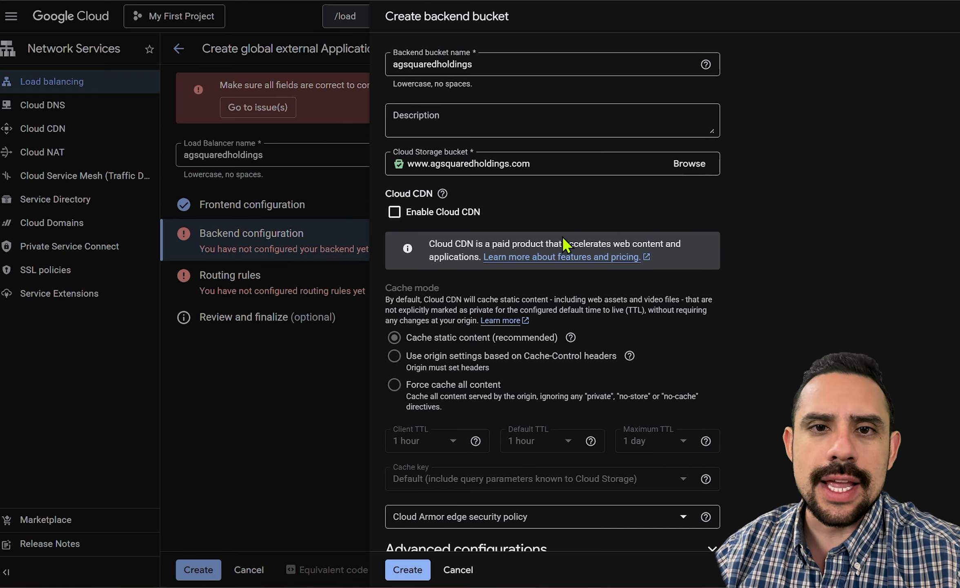
scroll(727, 285, "down", 1)
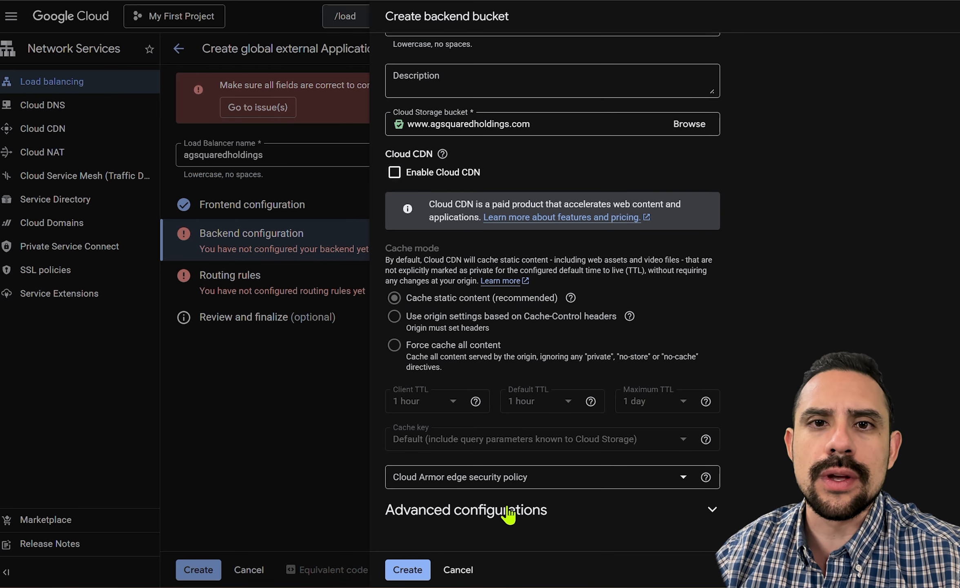
left_click(408, 569)
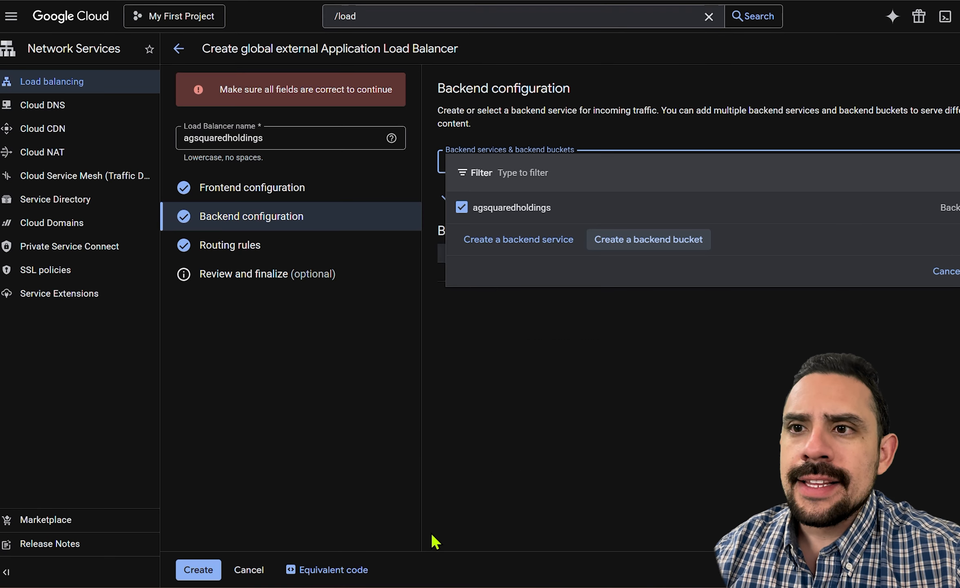
key("Escape")
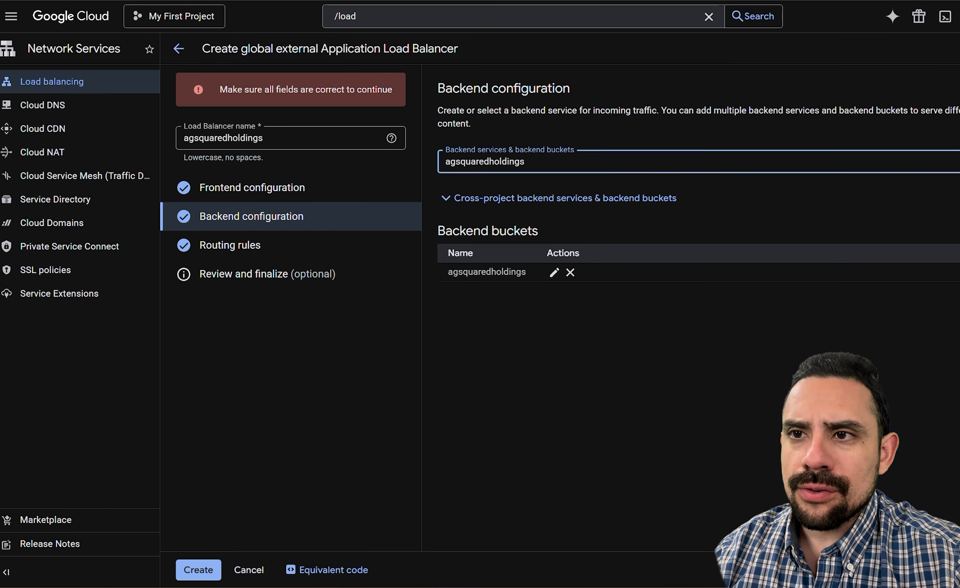
Review the routing rules and the final configuration, and create the agsquaredholdings load balancer.
left_click(306, 243)
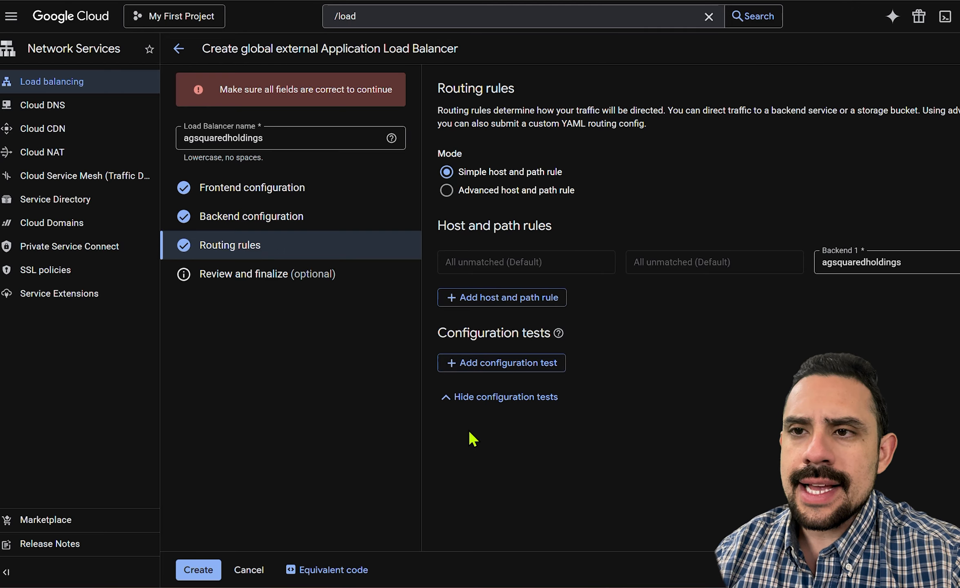
left_click(278, 274)
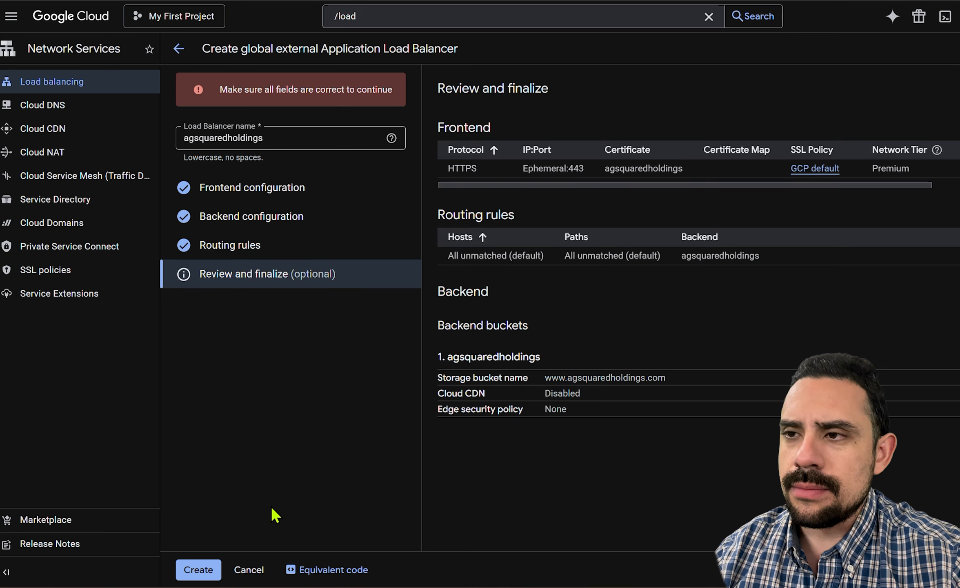
left_click(211, 567)
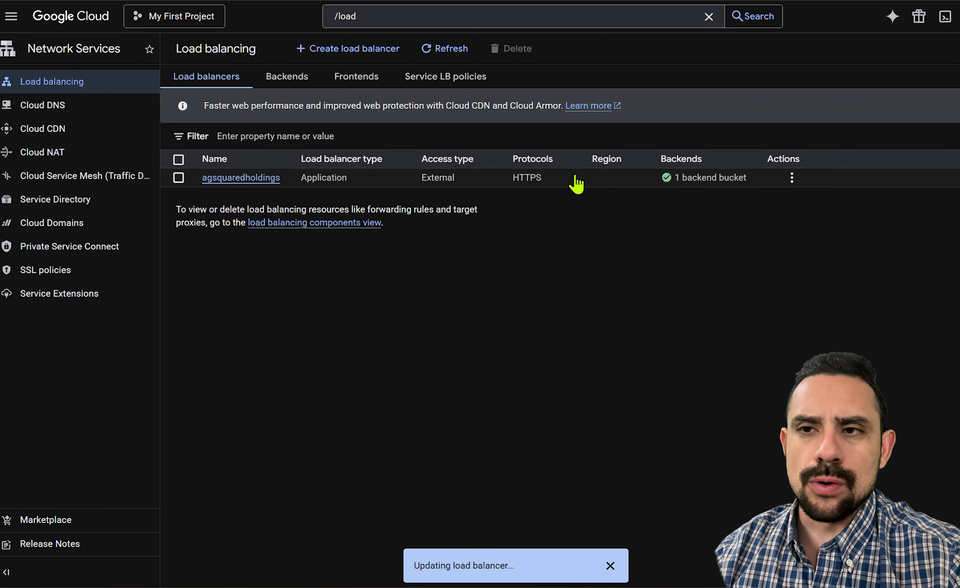
Open the details of the agsquaredholdings load balancer and copy its frontend IP address.
mouse_move(678, 182)
left_click(266, 179)
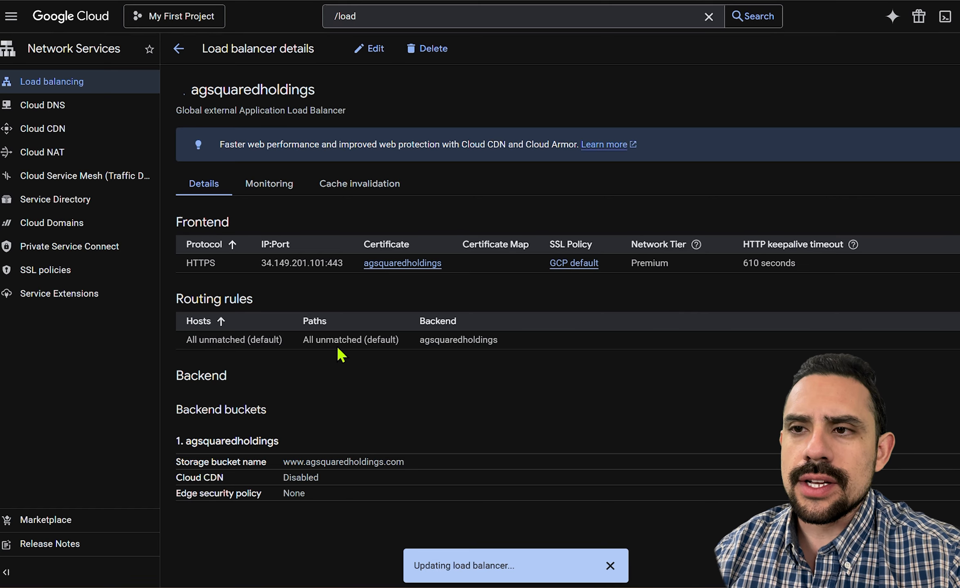
left_click_drag(260, 266, 326, 271)
key("ctrl+c")
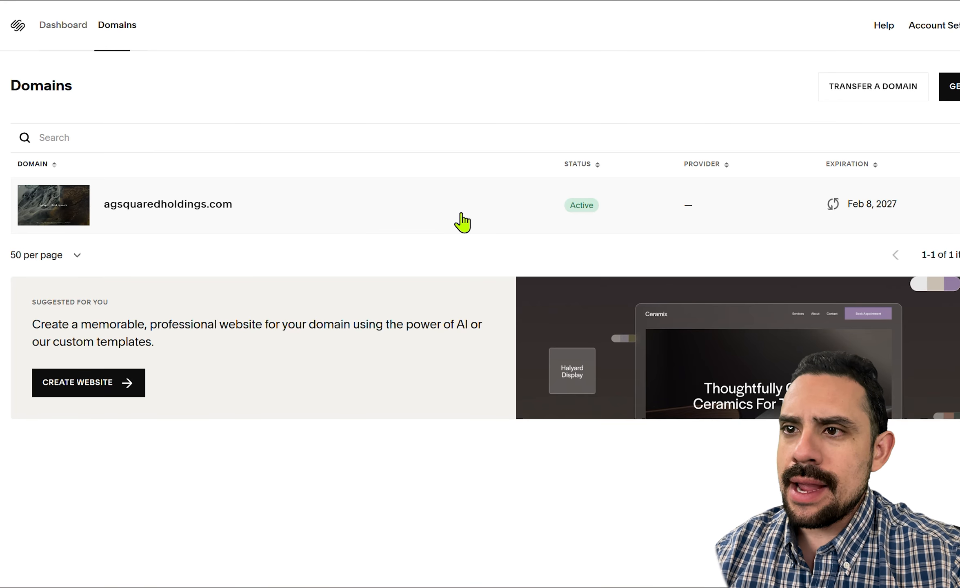
Switch to Squarespace Domains and open the DNS settings of agsquaredholdings.com at its custom records.
left_click(195, 206)
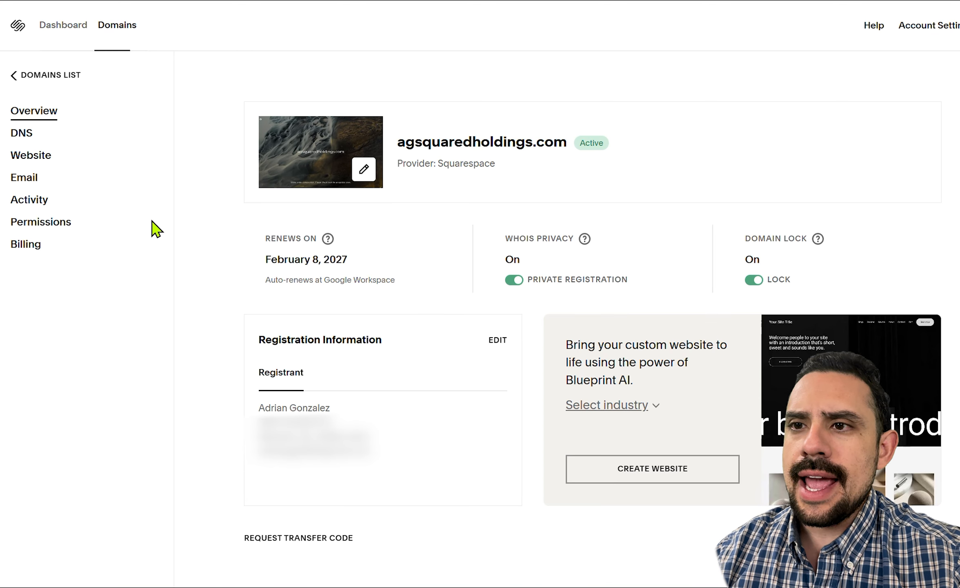
left_click(18, 133)
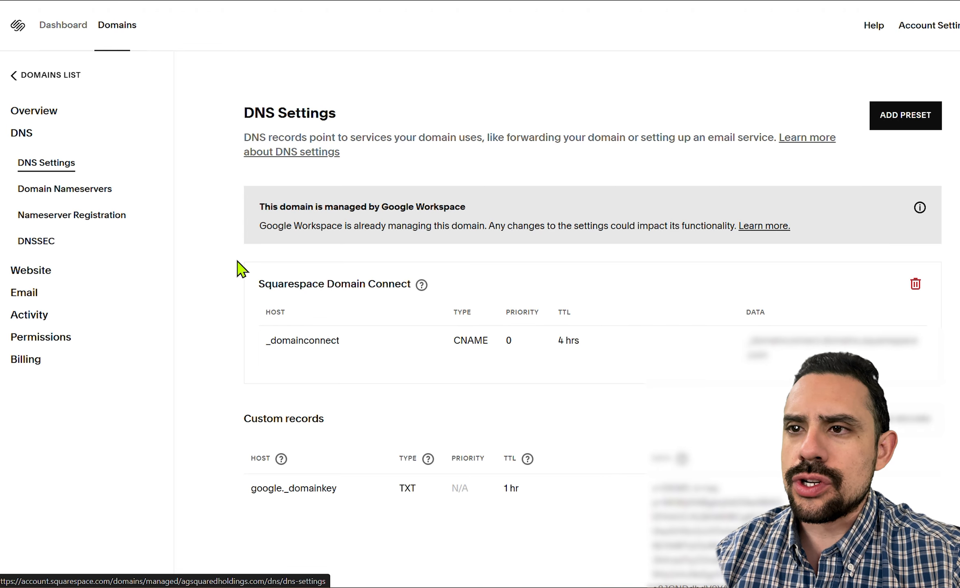
scroll(241, 270, "down", 10)
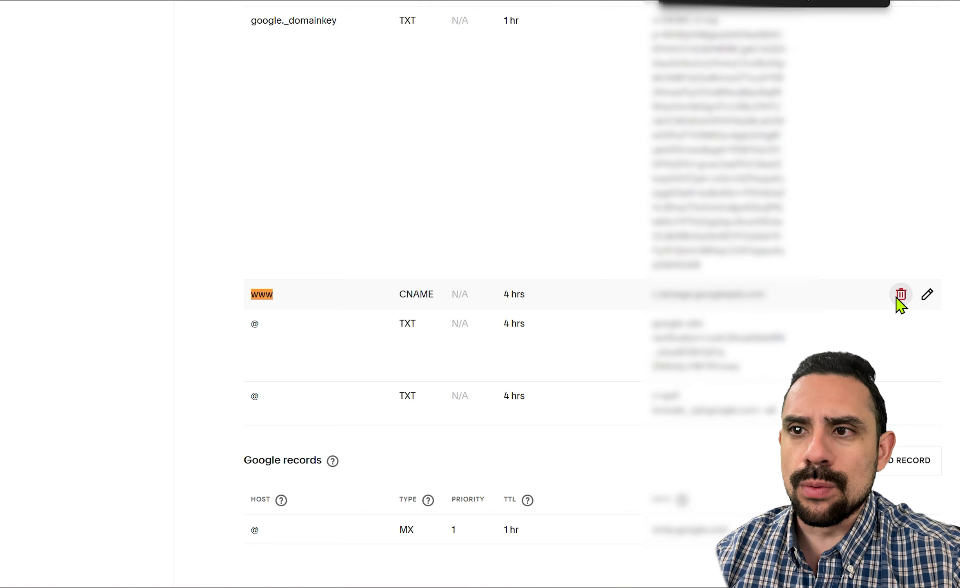
Delete the custom CNAME record for the www host.
left_click(900, 295)
left_click(551, 302)
key("ctrl+v")
left_click(617, 397)
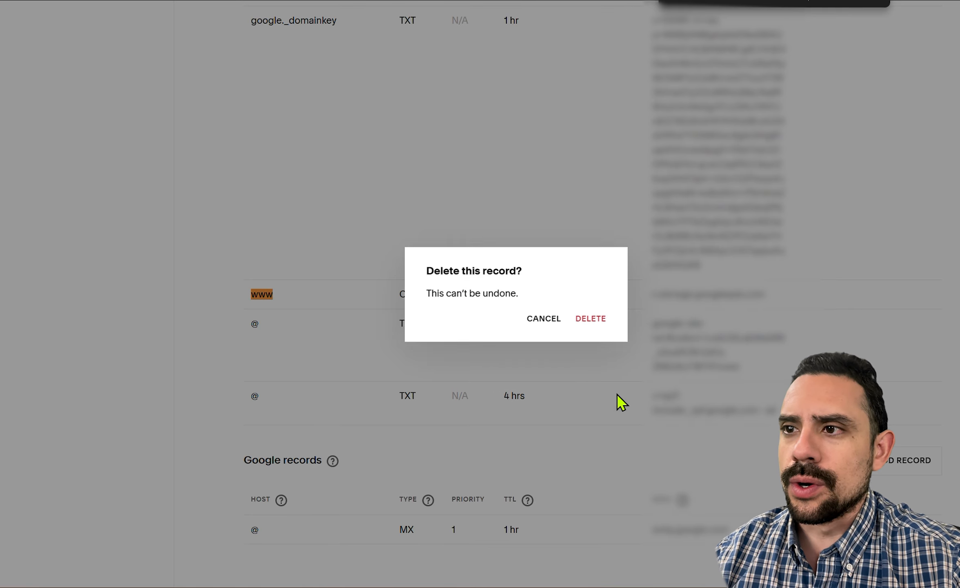
left_click(596, 324)
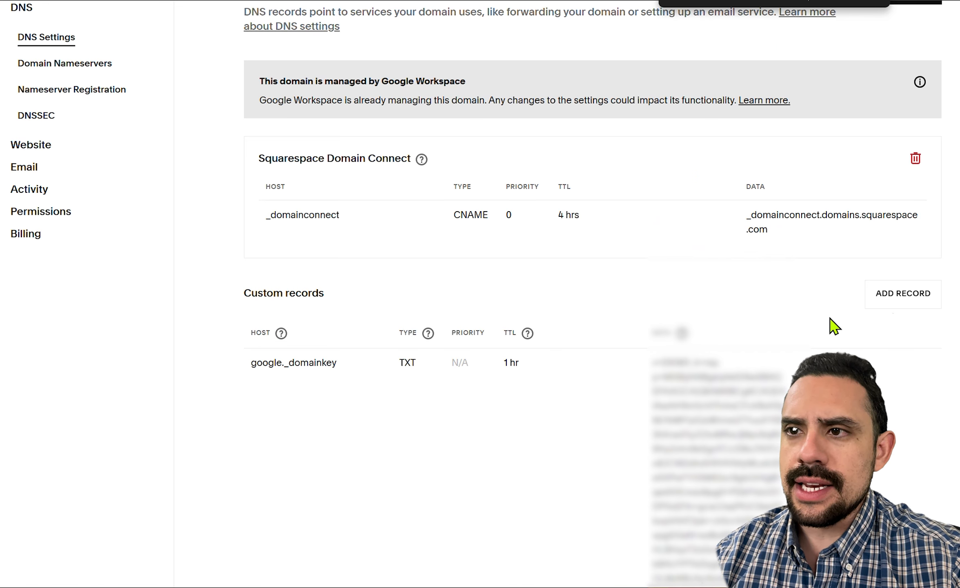
Add and save a custom A record with host www, a 4-hour TTL and IP address 34.49.54.103.
left_click(902, 293)
type("www")
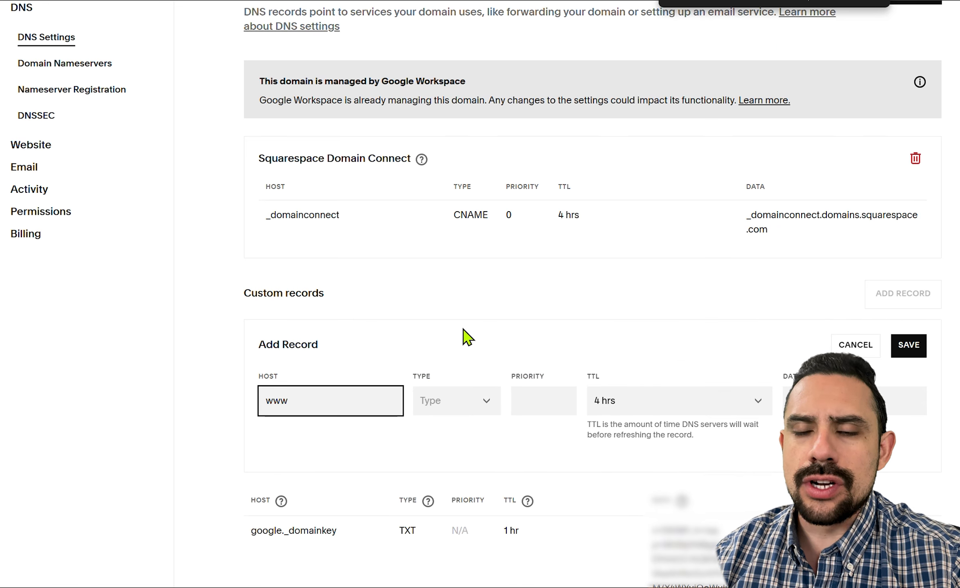
left_click(453, 400)
left_click(445, 160)
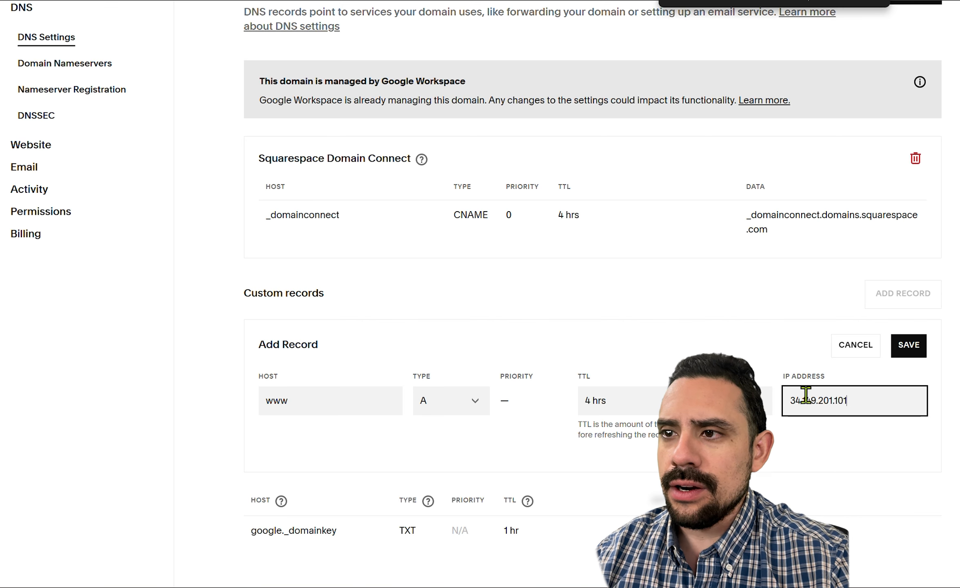
key("ctrl+a")
key("ctrl+v")
left_click(901, 456)
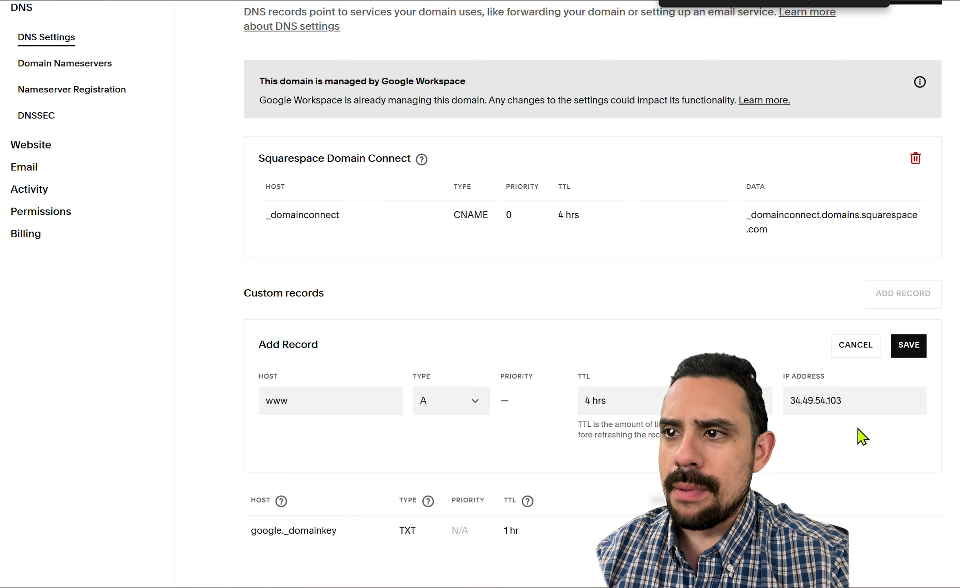
left_click(906, 347)
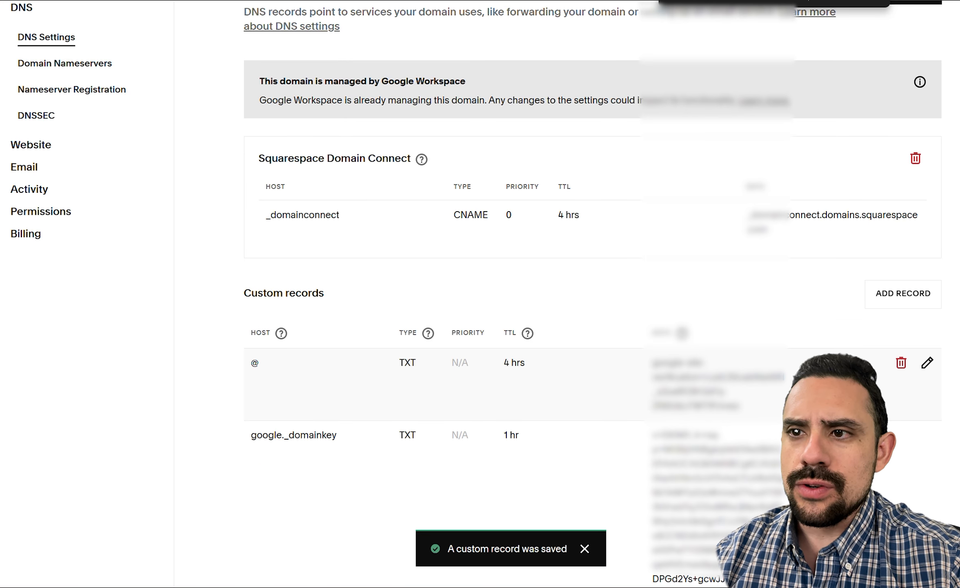
scroll(490, 404, "down", 5)
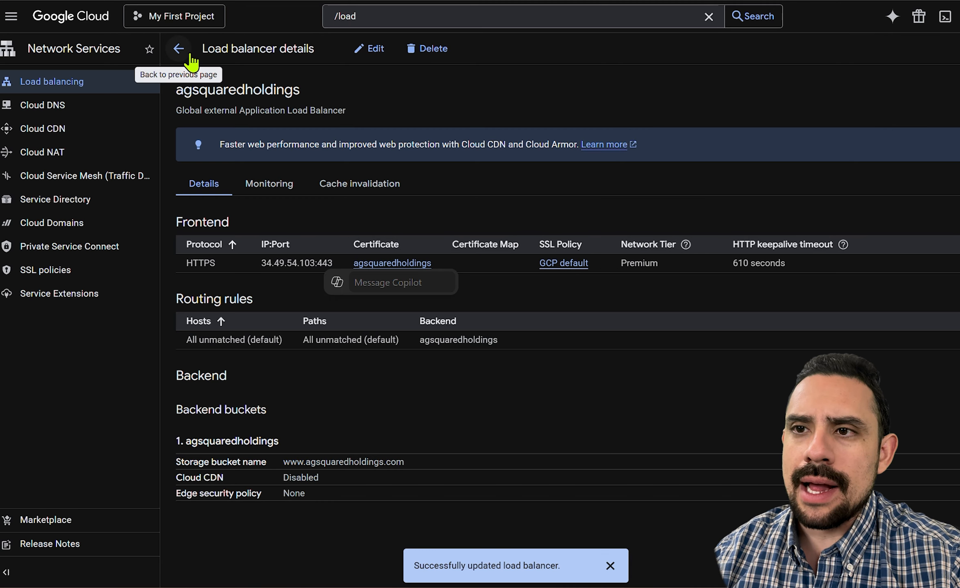
Switch to Google Cloud and check the agsquaredholdings load balancer's backend health and the status of its certificate.
left_click(190, 55)
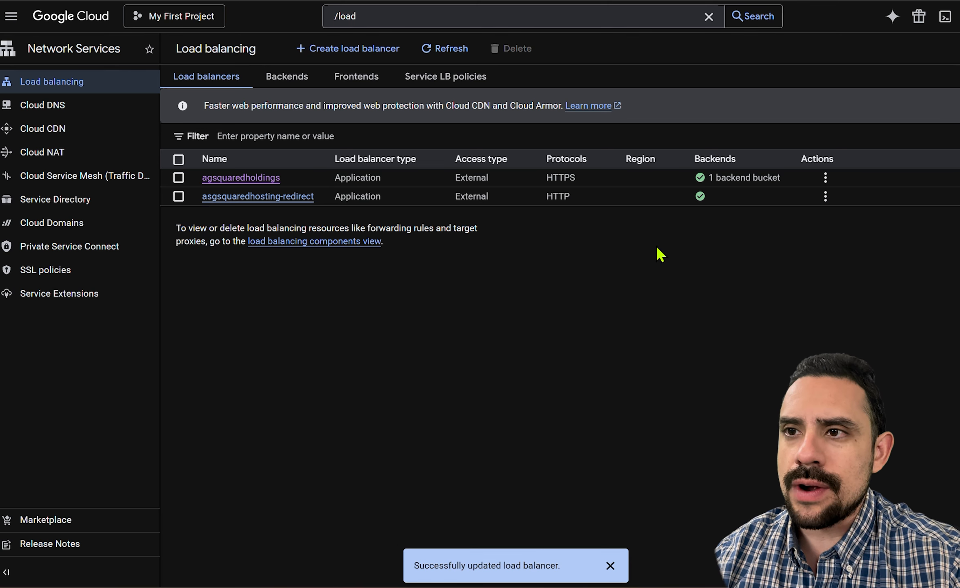
mouse_move(702, 184)
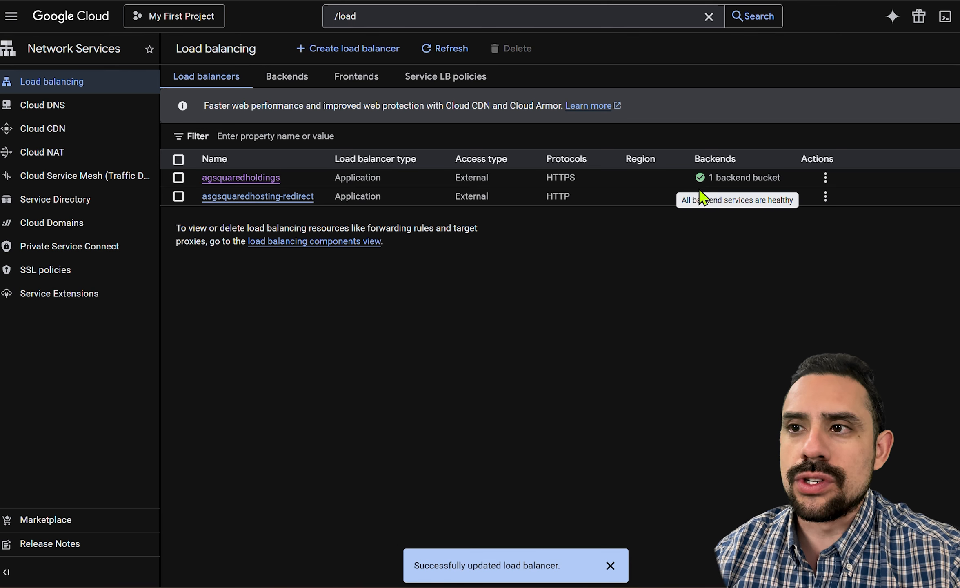
left_click(261, 178)
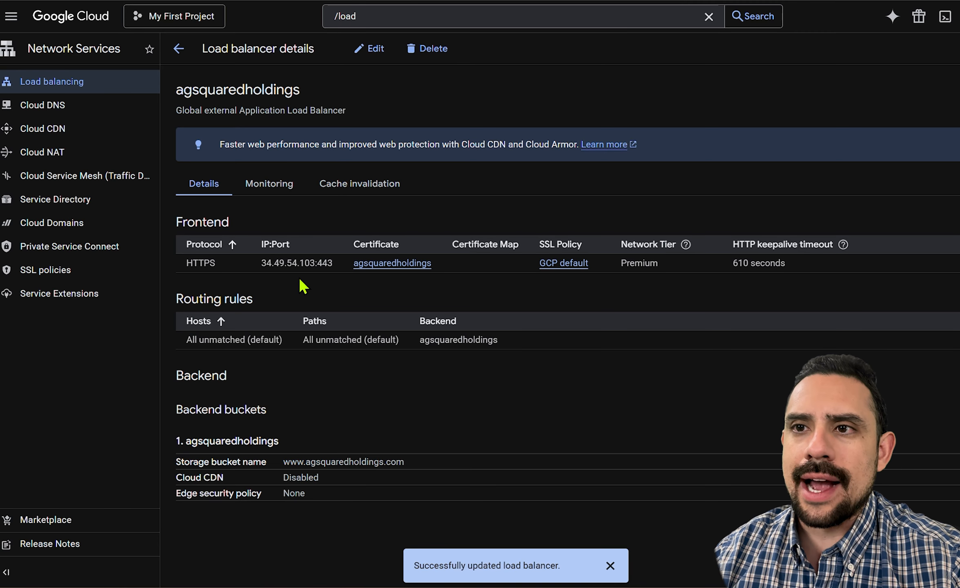
left_click(404, 266)
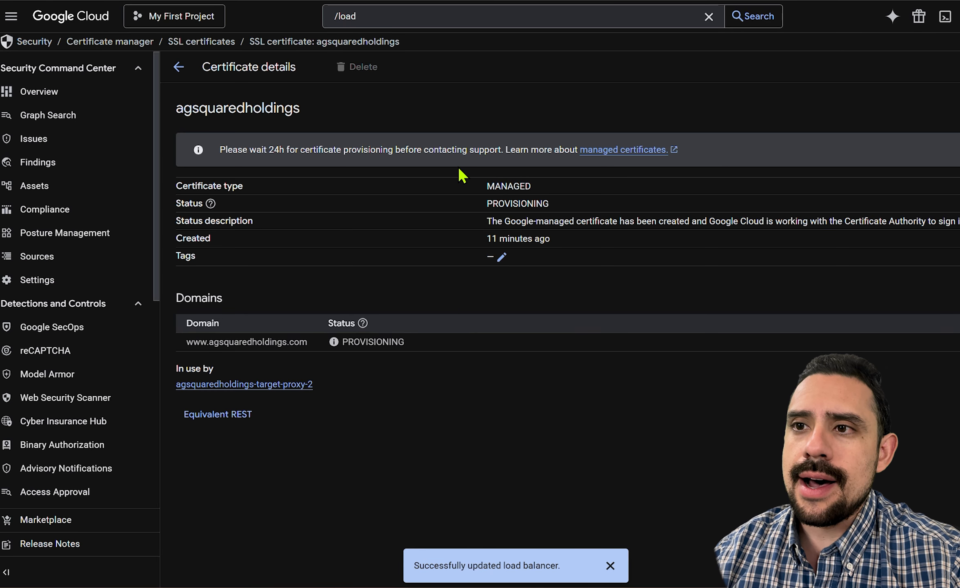
double_click(515, 203)
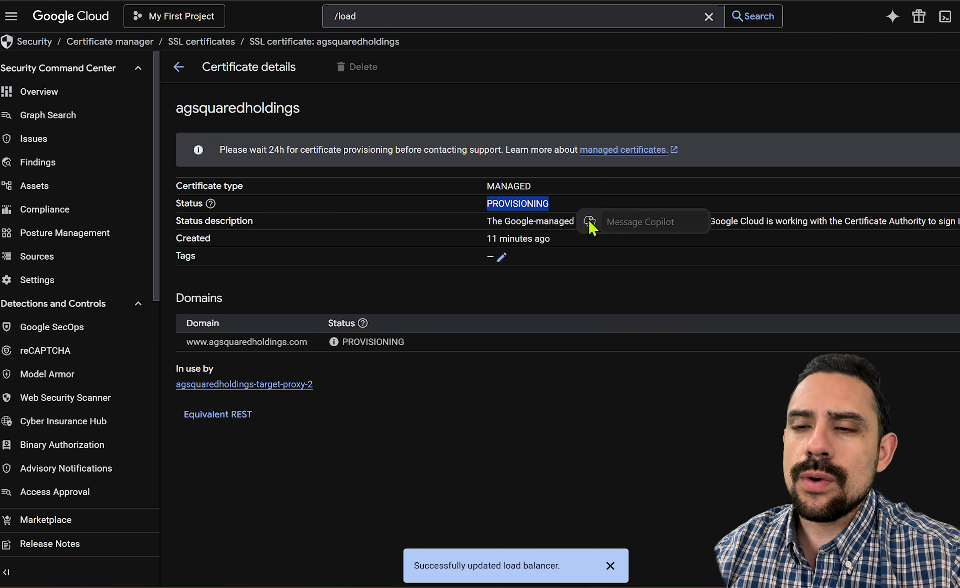
left_click(745, 404)
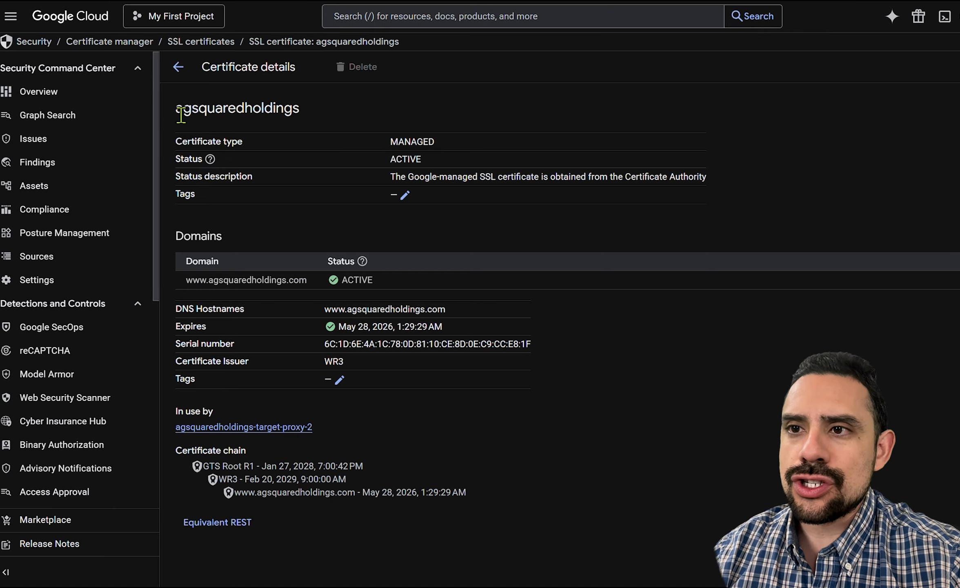
Review the agsquaredholdings certificate's type and status, and the domain it covers.
left_click_drag(389, 142, 485, 149)
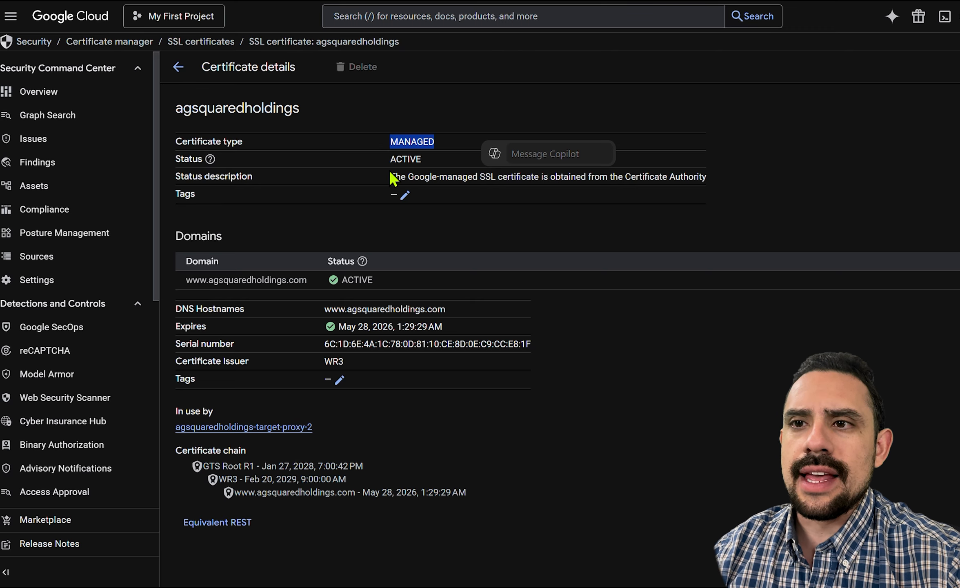
left_click_drag(389, 160, 464, 160)
left_click(468, 231)
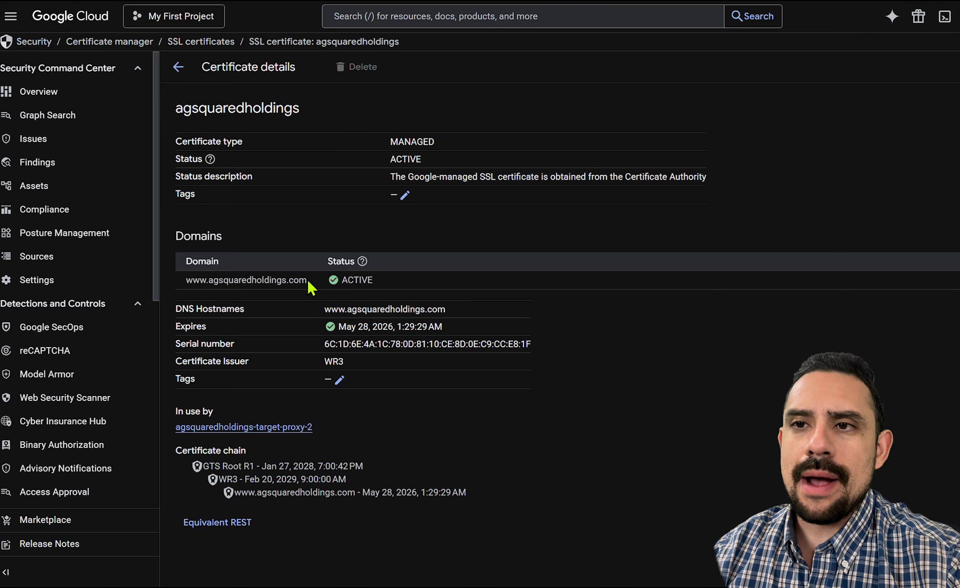
left_click_drag(308, 281, 206, 295)
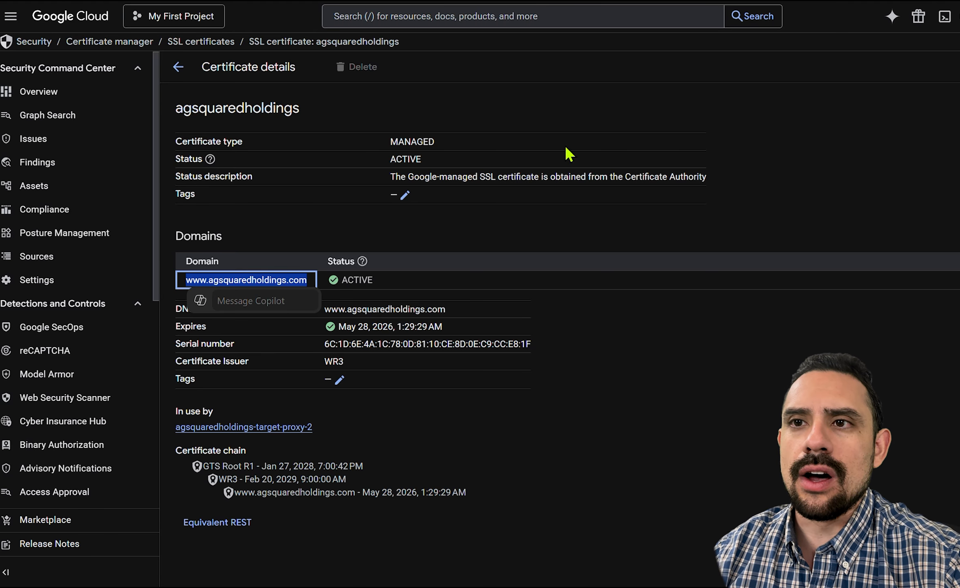
Switch to the live agsquaredholdings.com site, inspect its connection security and certificate details, and close the certificate viewer.
left_click(800, 0)
left_click(105, 0)
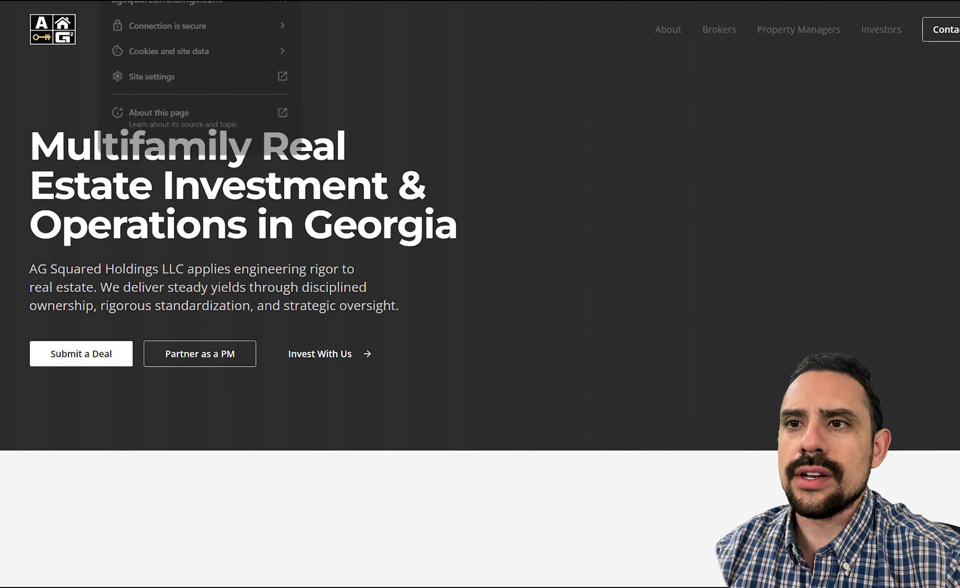
left_click(182, 26)
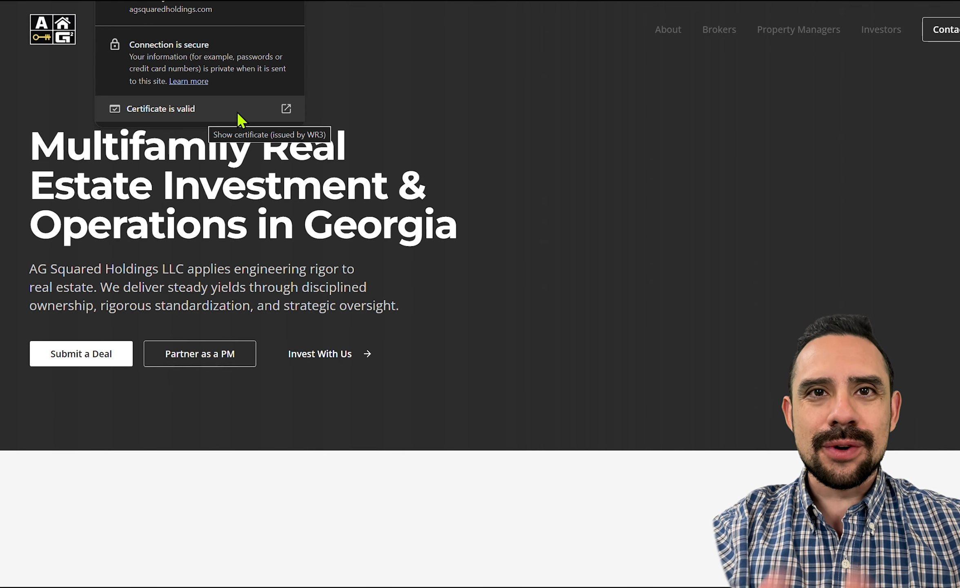
left_click(289, 111)
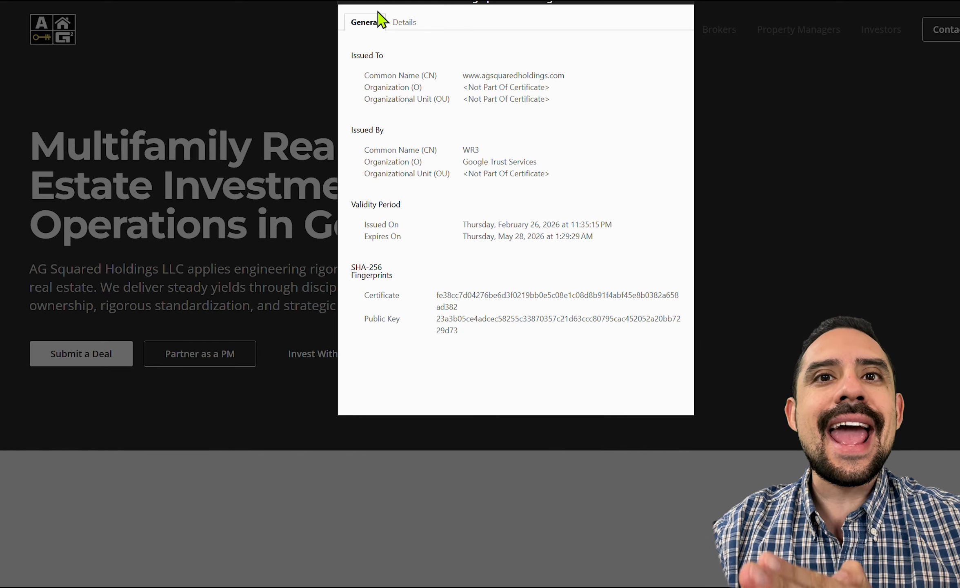
key("Escape")
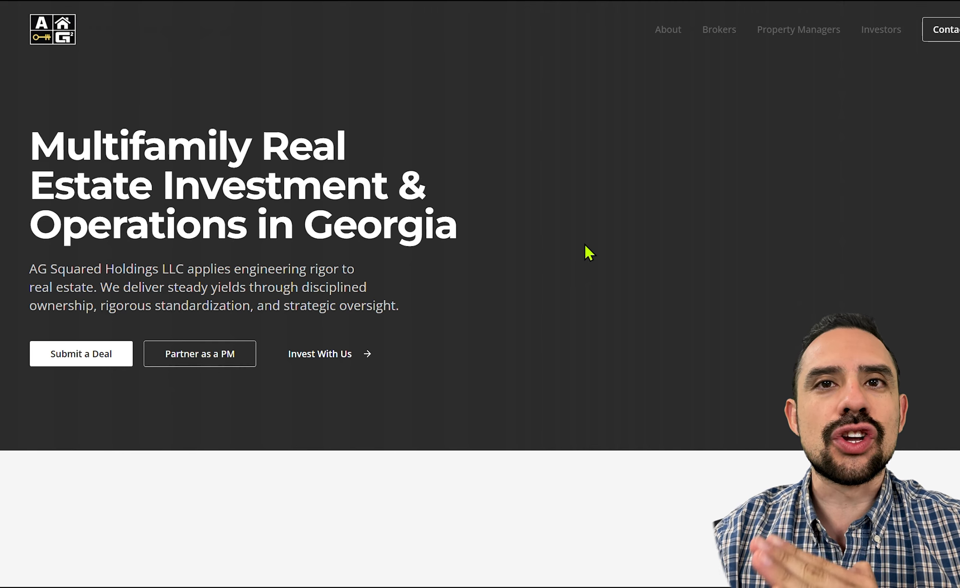